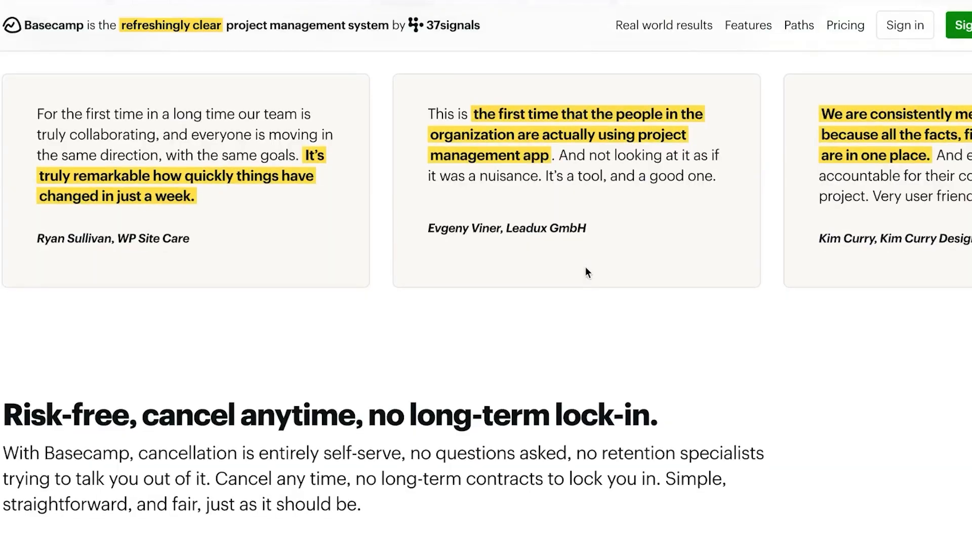
Scroll up and down through the TSG home dashboard to look it over
scroll(585, 272, down, 9)
scroll(585, 266, down, 4)
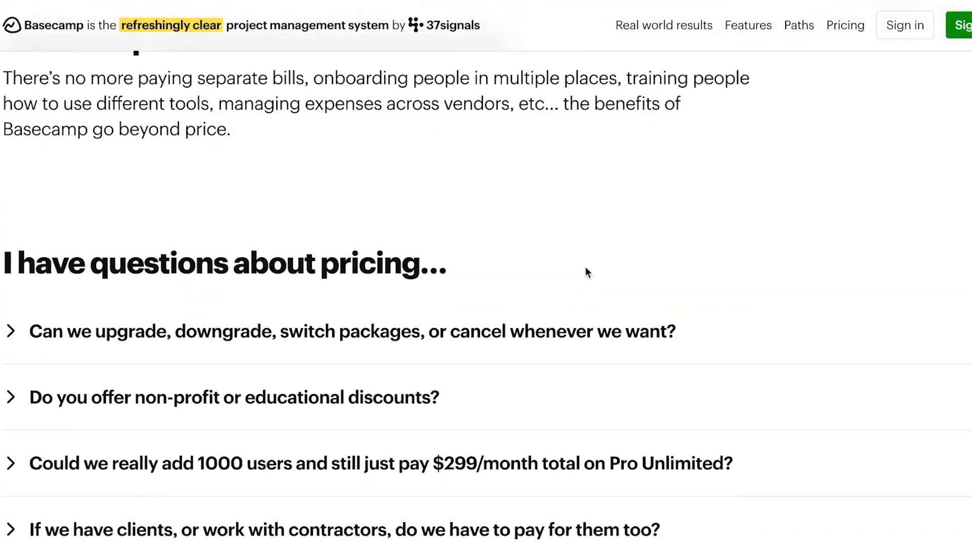
scroll(585, 266, up, 13)
scroll(586, 272, up, 8)
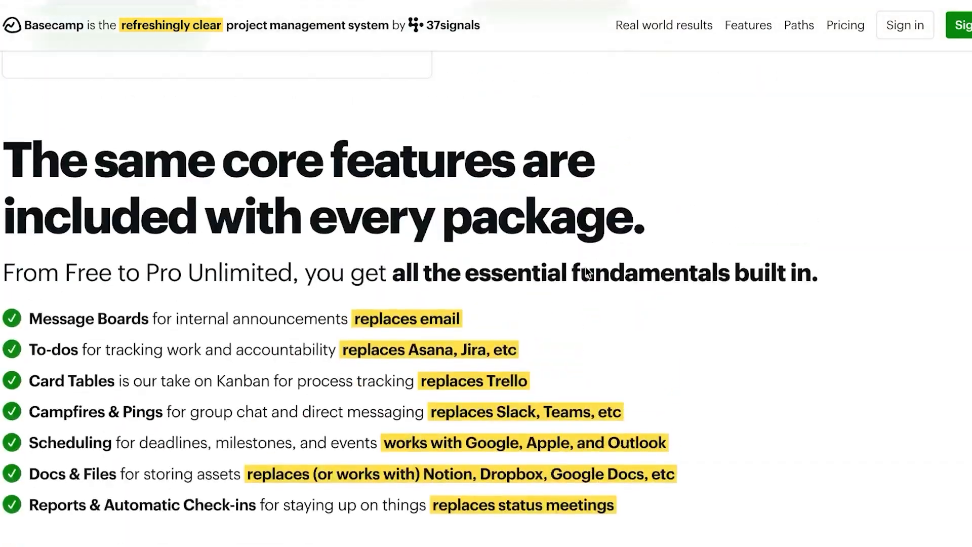
scroll(587, 272, up, 6)
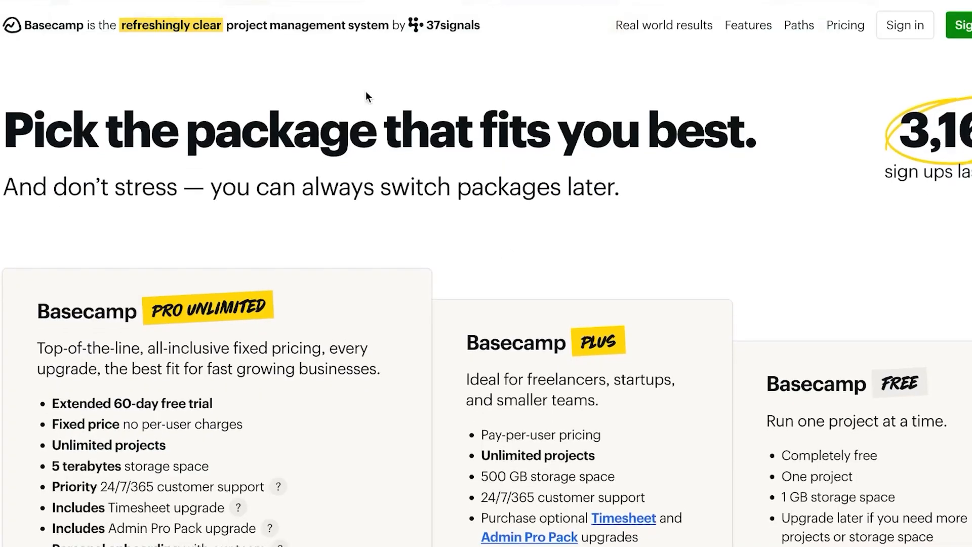
mouse_move(151, 4)
scroll(276, 277, down, 12)
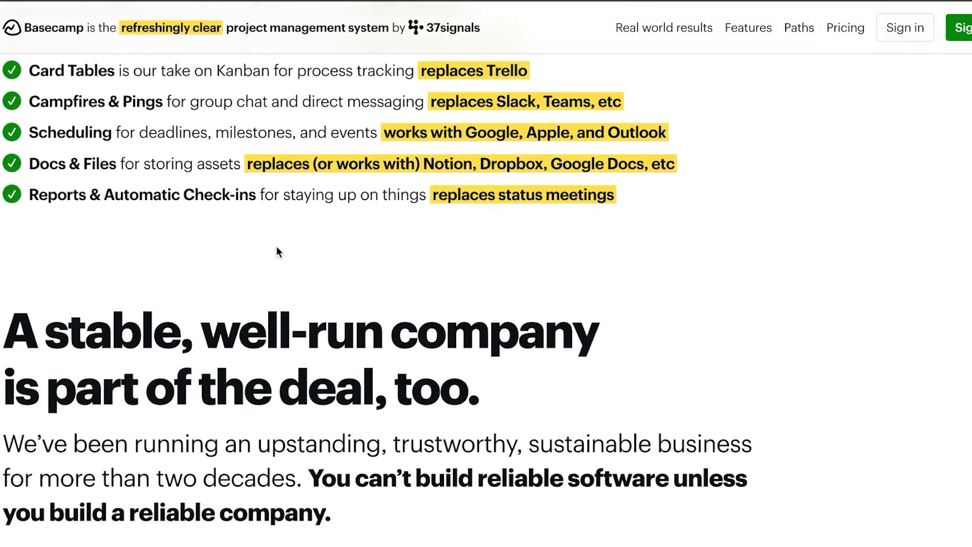
scroll(276, 247, down, 15)
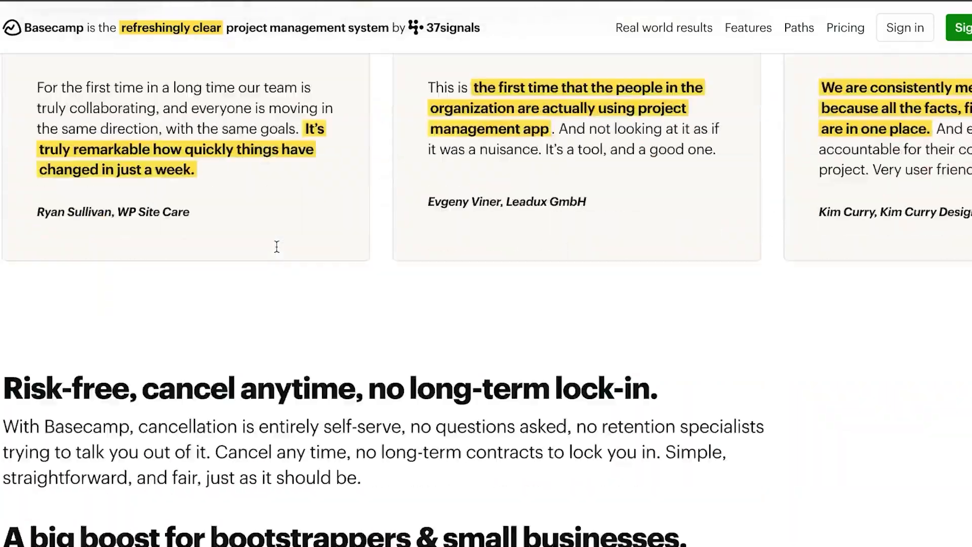
scroll(276, 247, down, 5)
scroll(277, 248, up, 18)
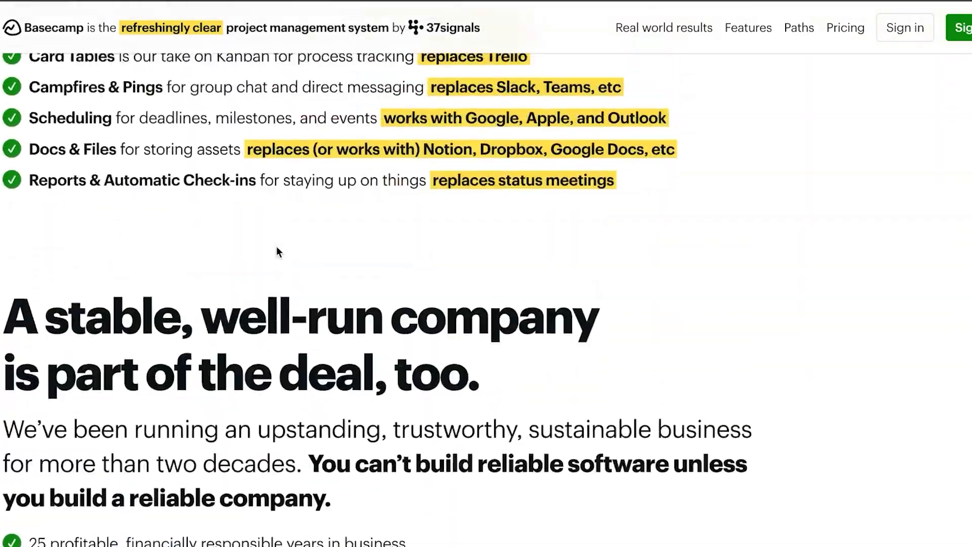
scroll(277, 247, up, 12)
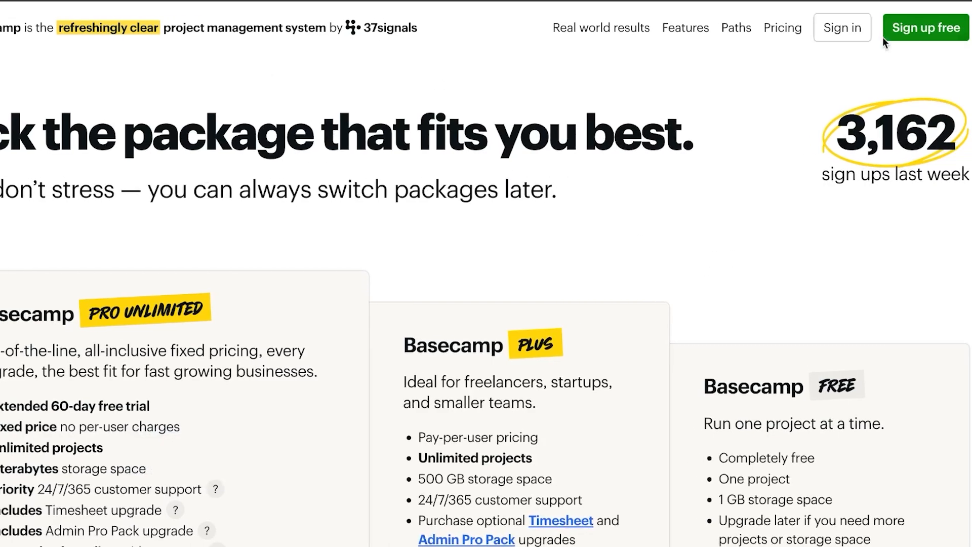
scroll(908, 43, down, 4)
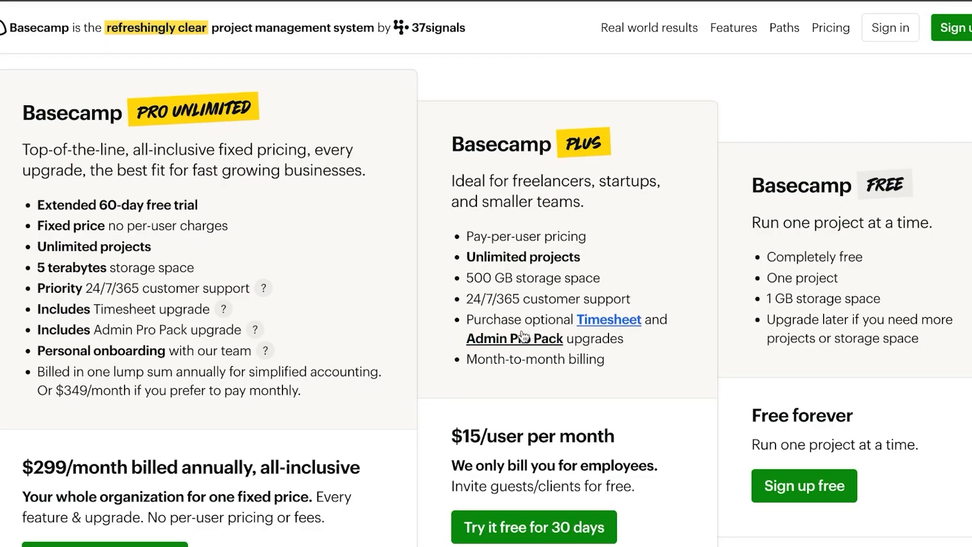
scroll(203, 459, down, 2)
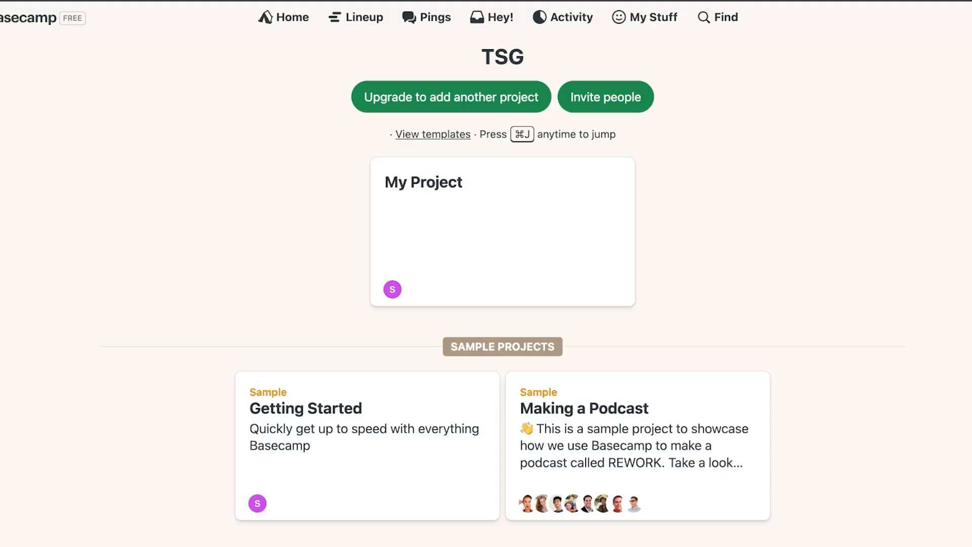
scroll(323, 253, down, 4)
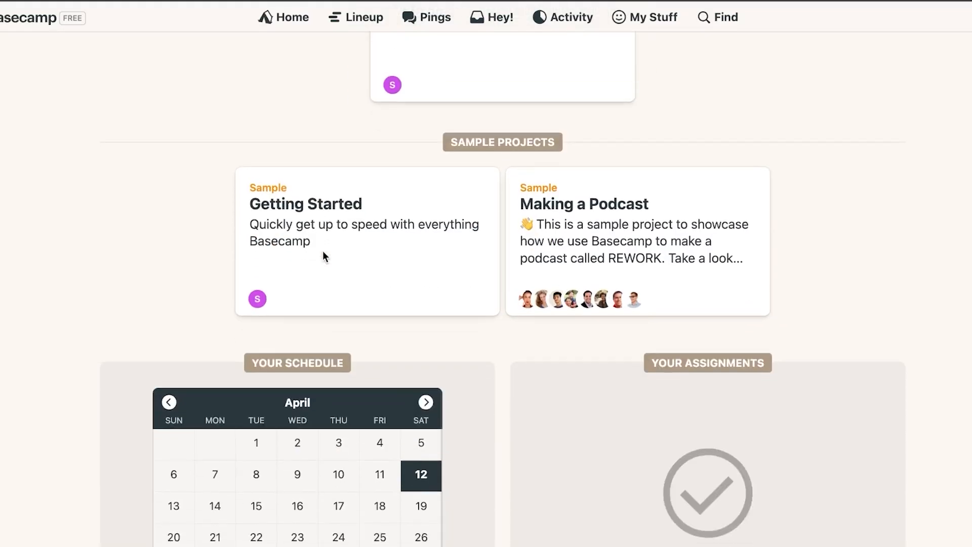
scroll(323, 251, up, 4)
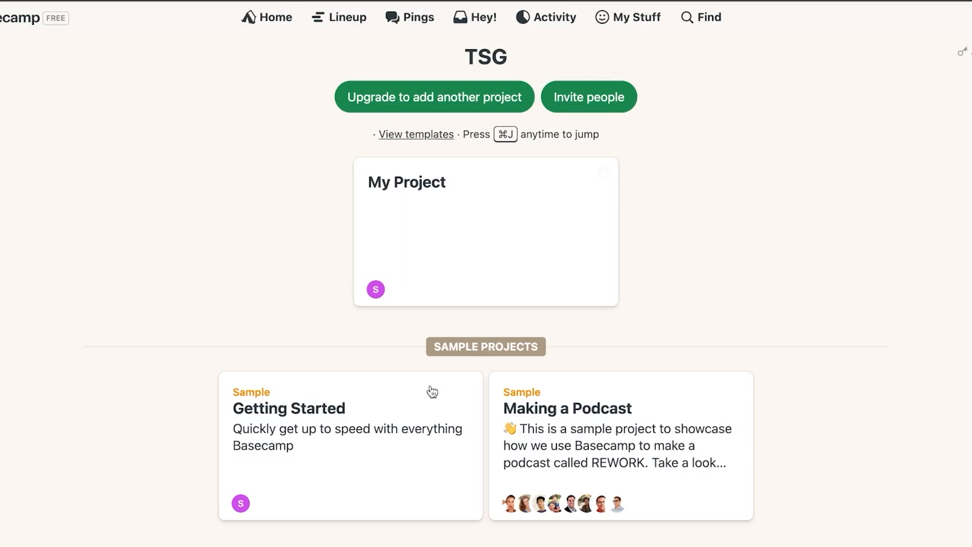
scroll(461, 280, down, 4)
scroll(460, 280, up, 3)
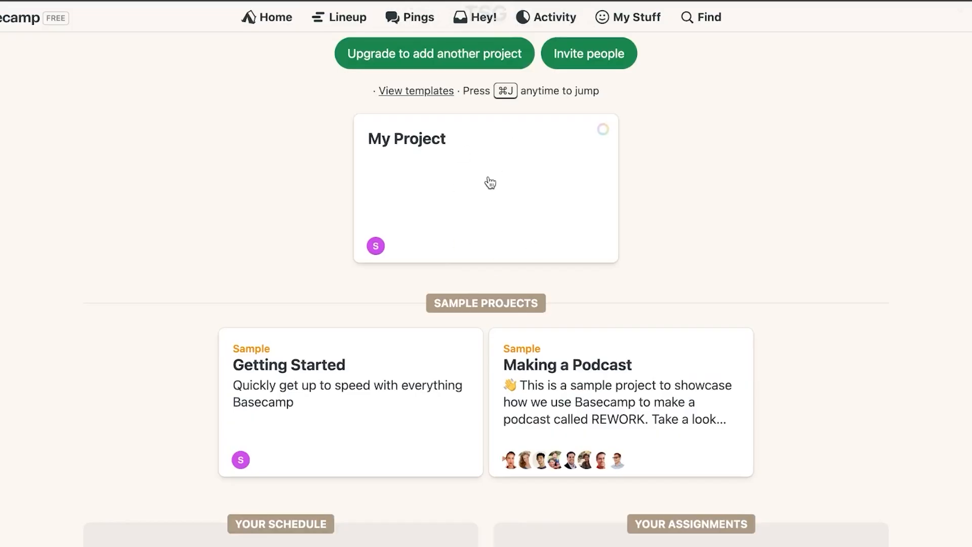
scroll(491, 183, down, 7)
scroll(490, 183, up, 5)
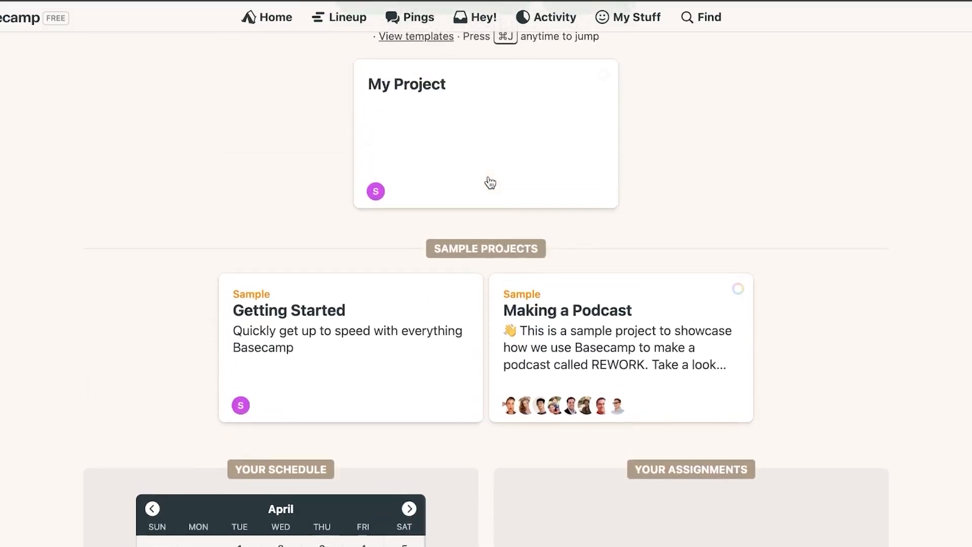
scroll(491, 184, down, 2)
scroll(489, 181, up, 4)
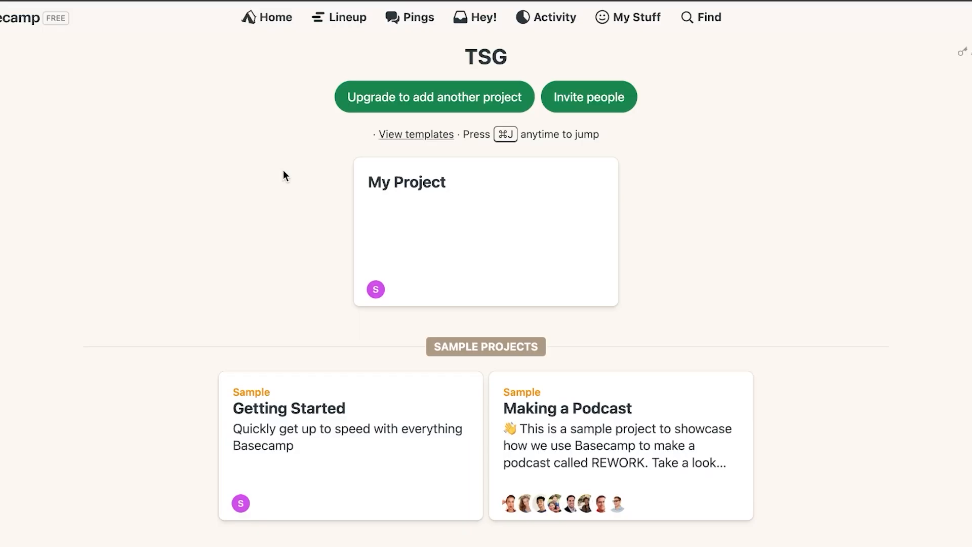
Invite a TSG coworker with their full name, e-mail and job title Manager, emailing the invitation
click(596, 99)
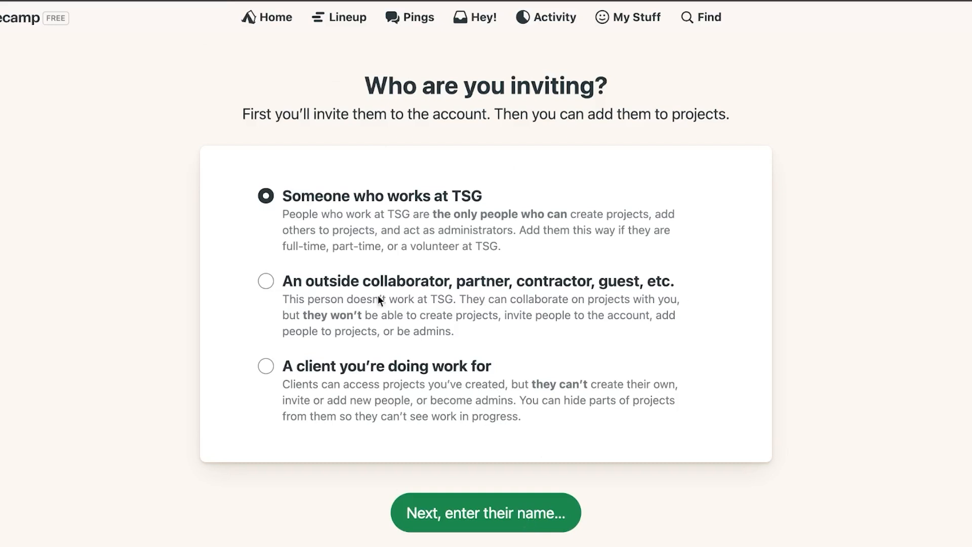
click(535, 526)
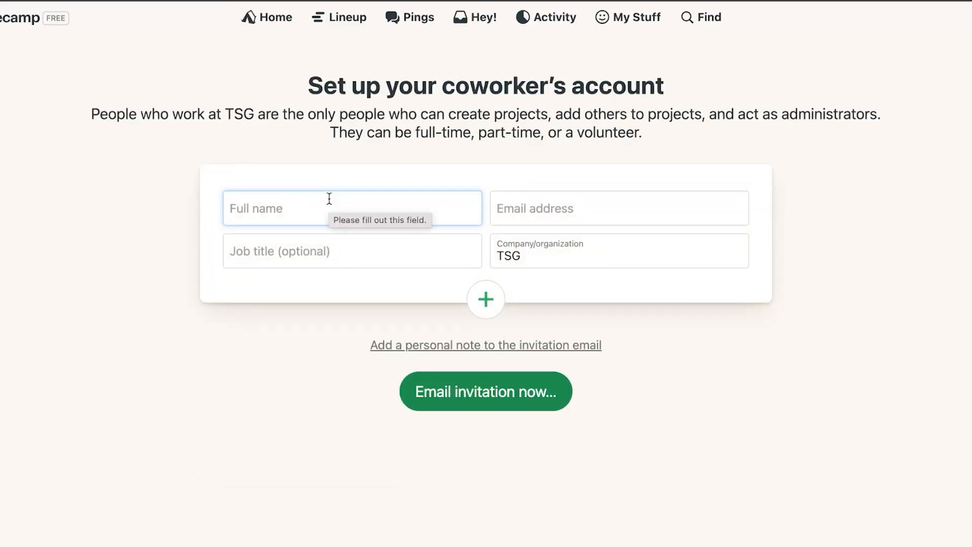
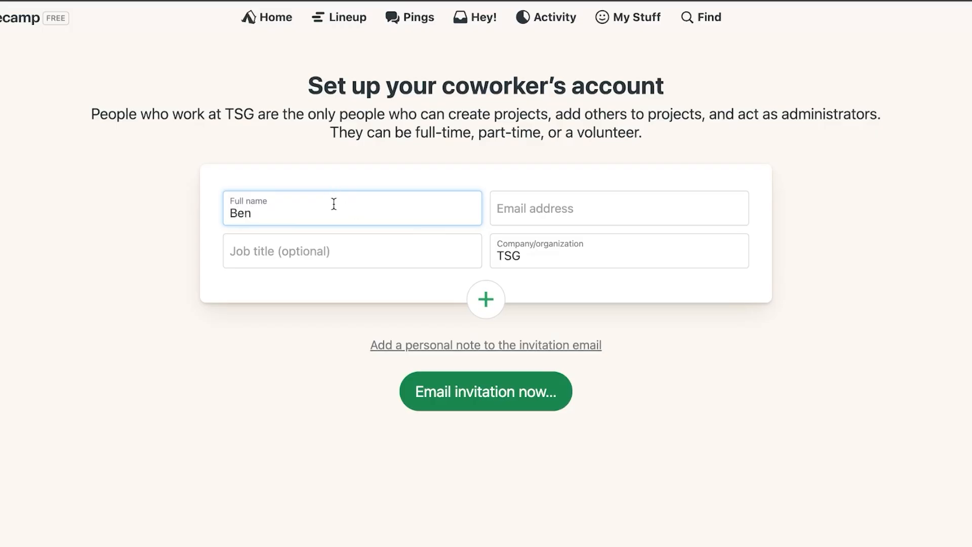
click(551, 210)
click(616, 253)
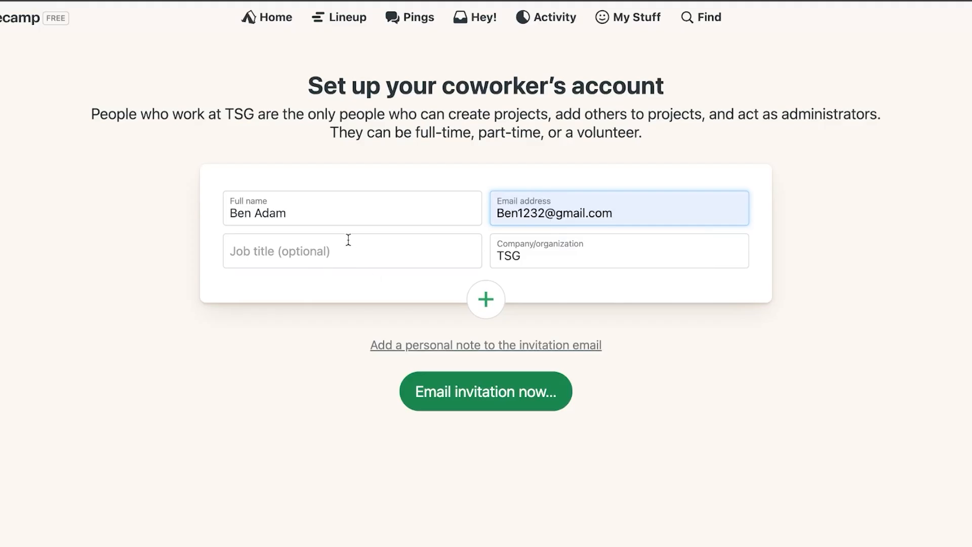
click(344, 262)
click(330, 303)
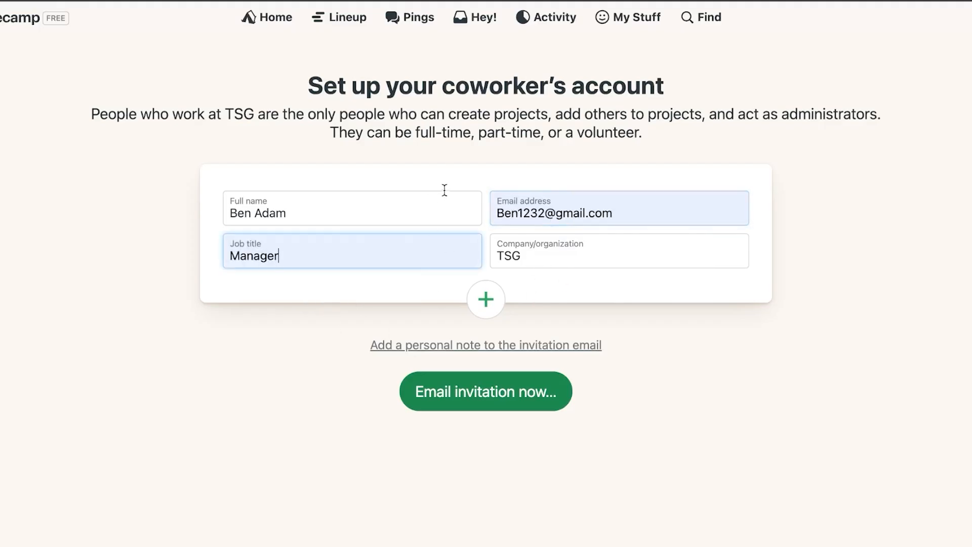
click(472, 400)
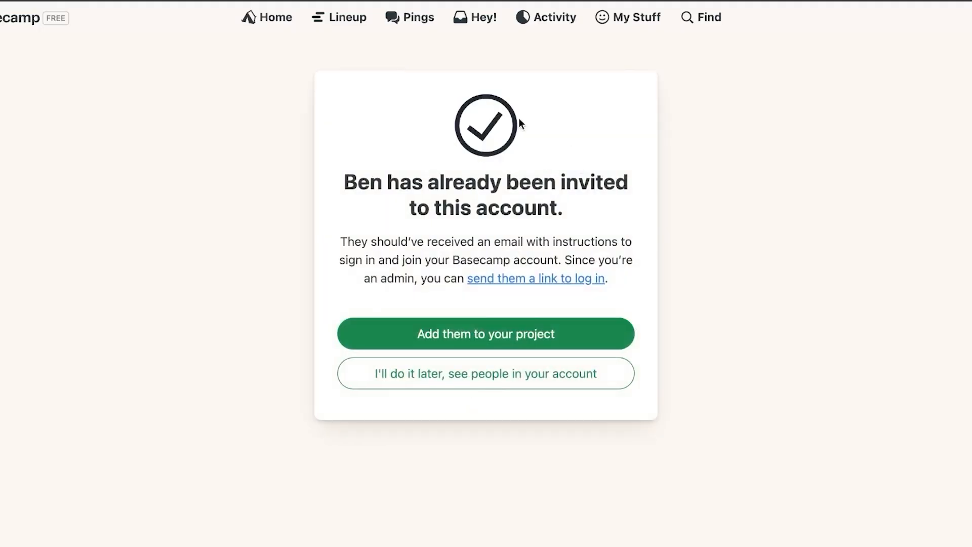
Skip adding to a project to view the account's people, then return Home
click(487, 378)
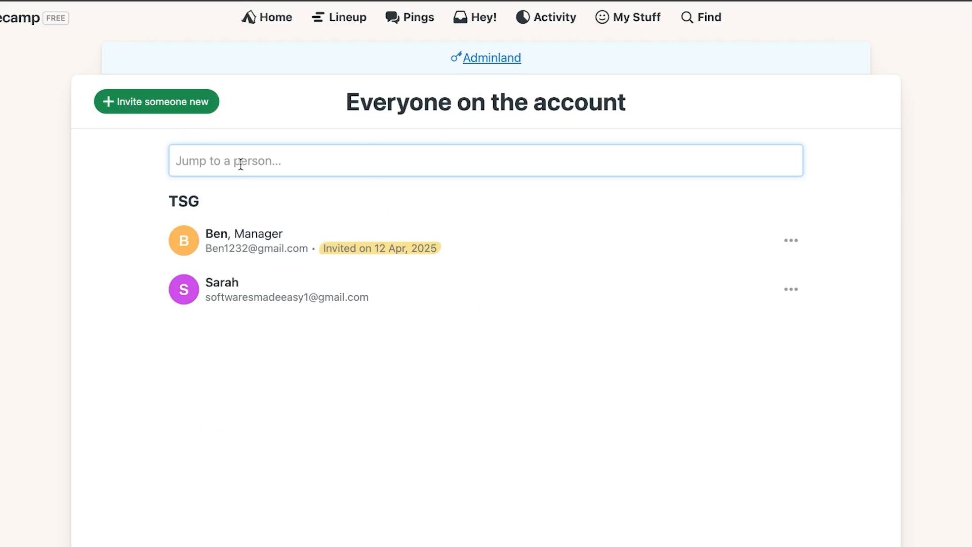
click(281, 20)
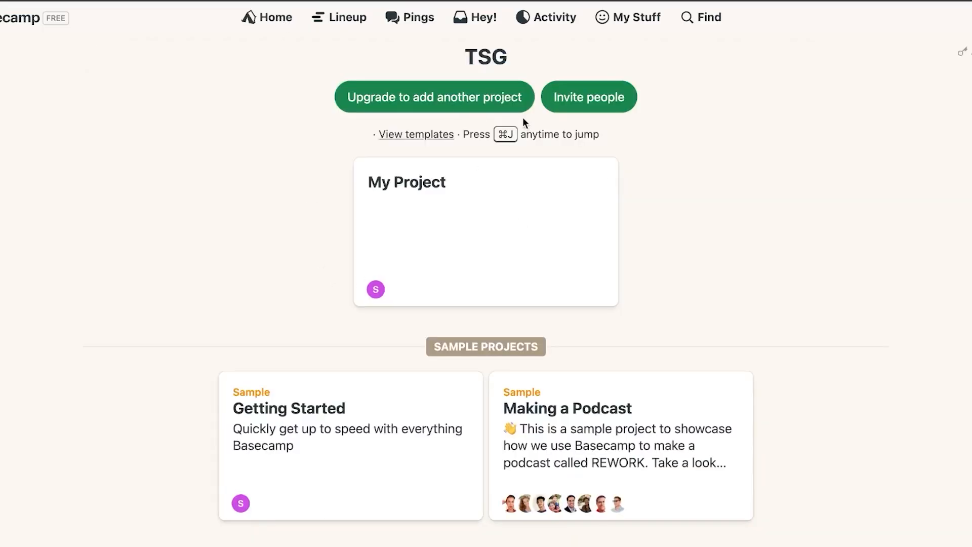
click(453, 205)
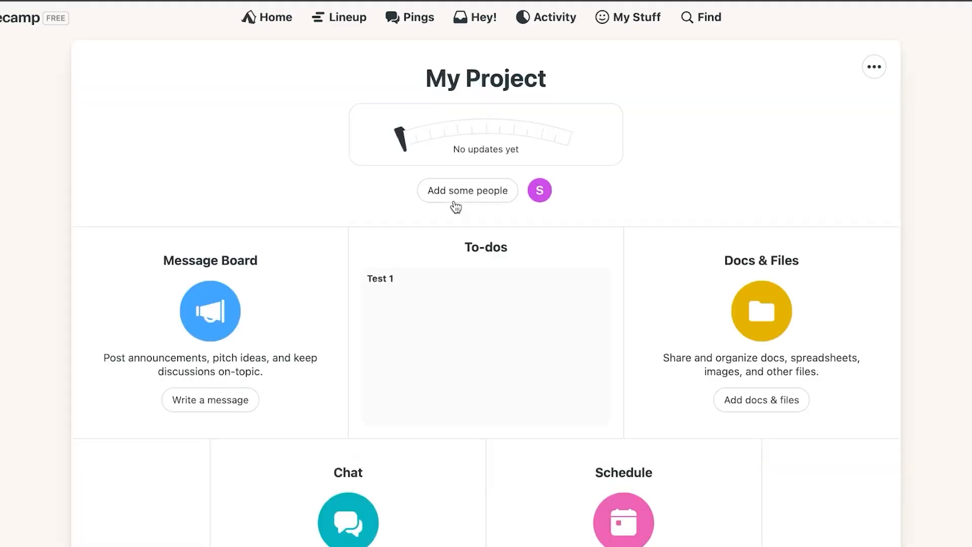
scroll(432, 282, down, 3)
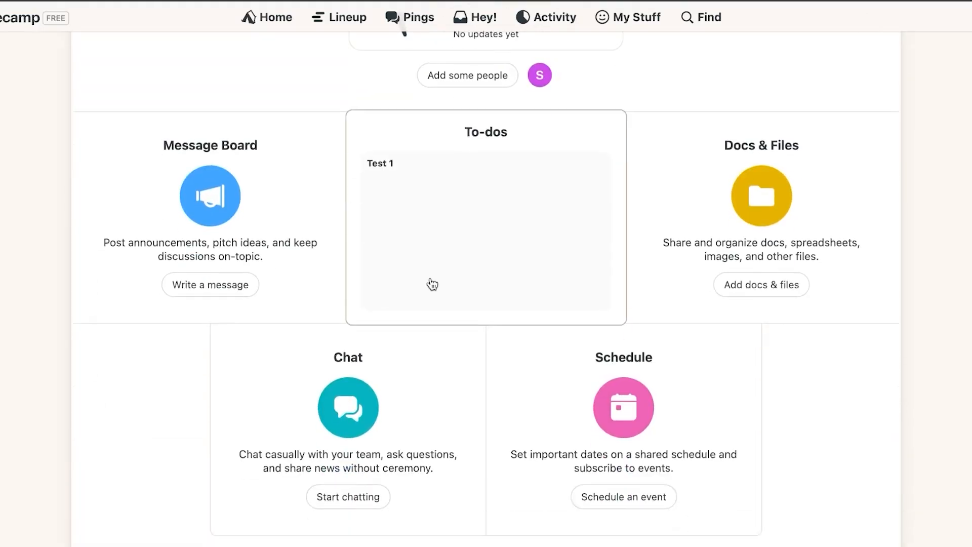
scroll(436, 274, up, 3)
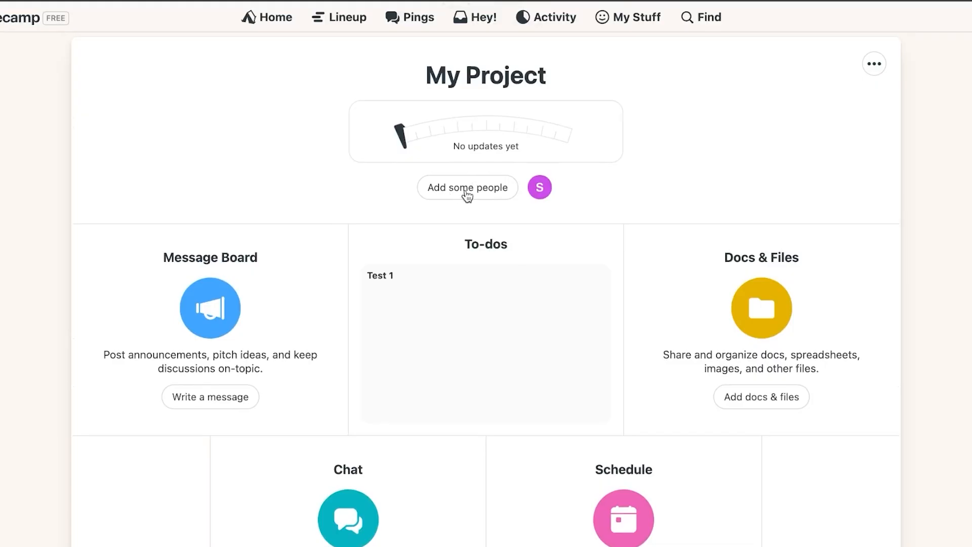
scroll(445, 299, down, 3)
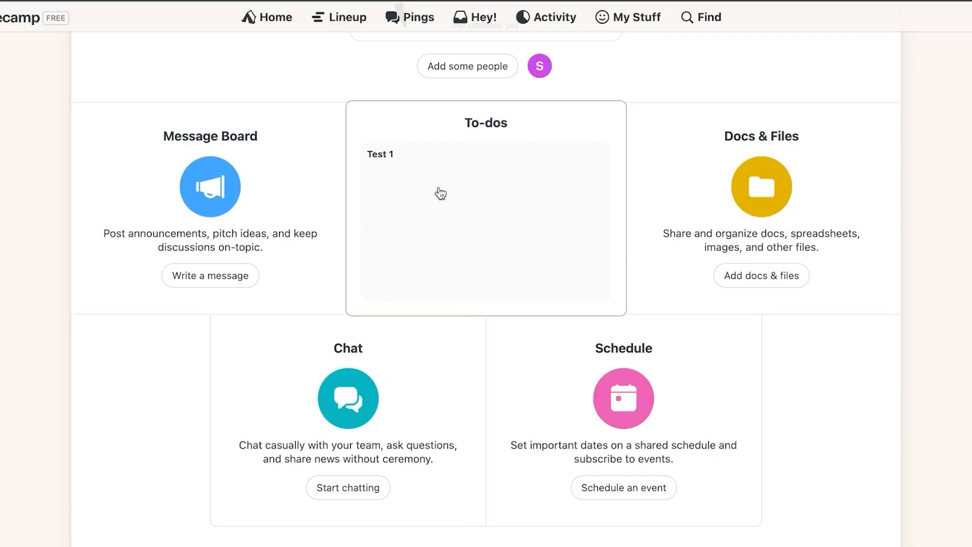
Create a new to-do list named VIDEO TEST in the project's To-dos
click(471, 184)
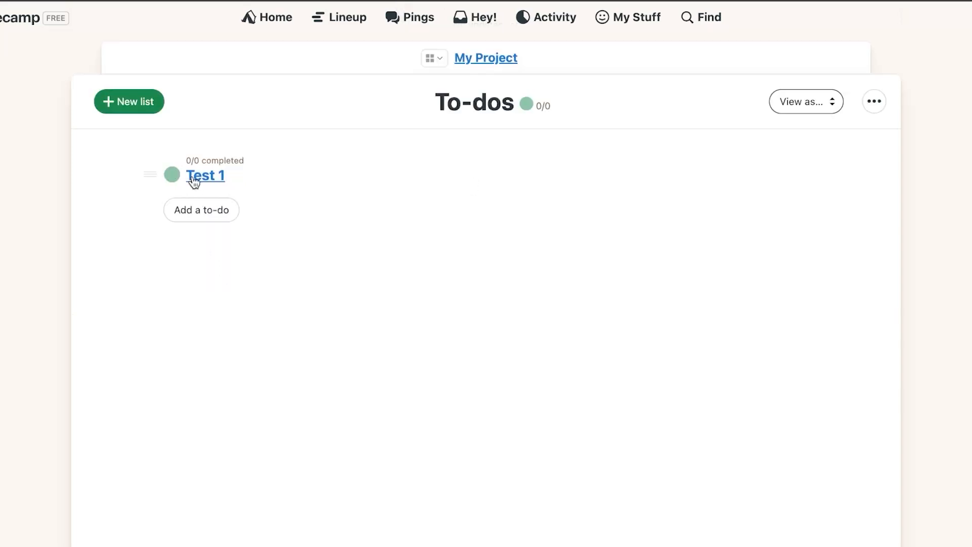
click(120, 104)
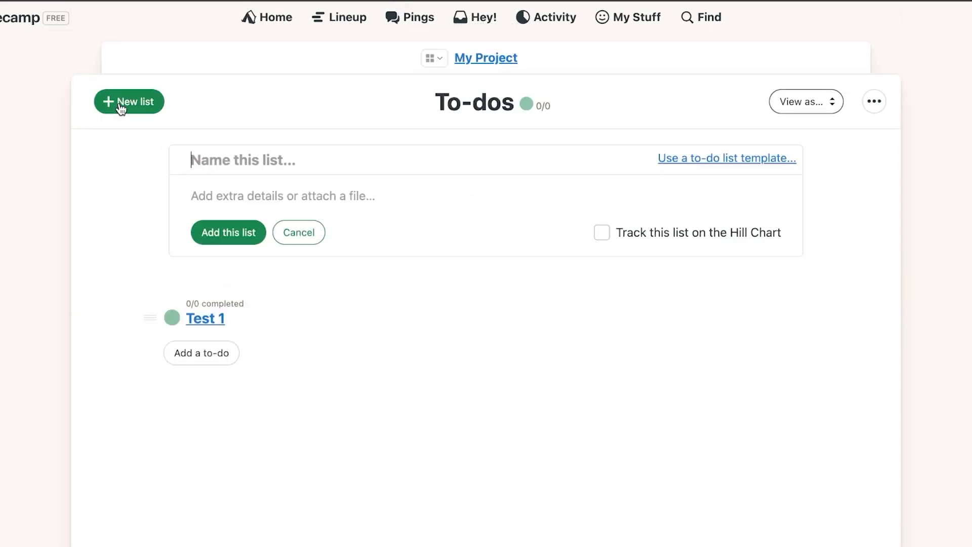
click(273, 163)
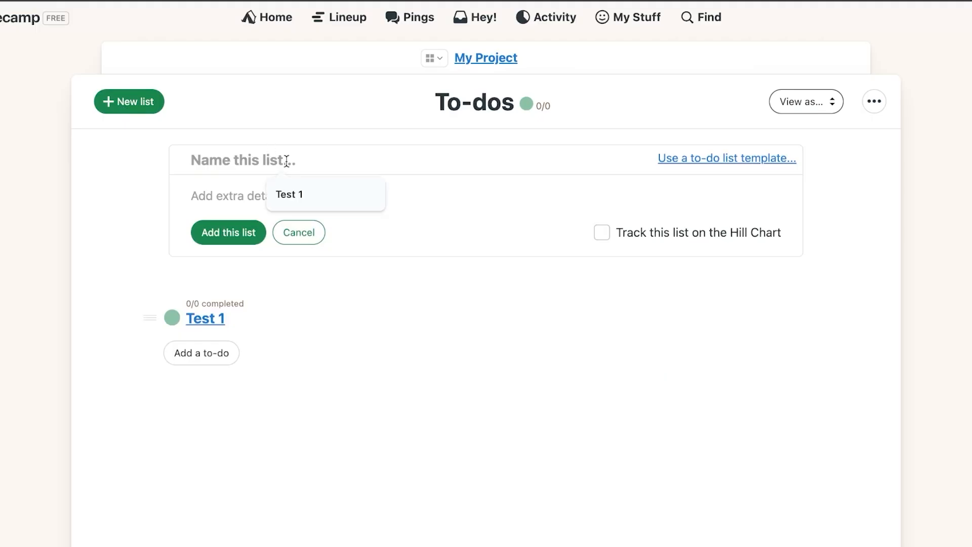
text(VIDEO )
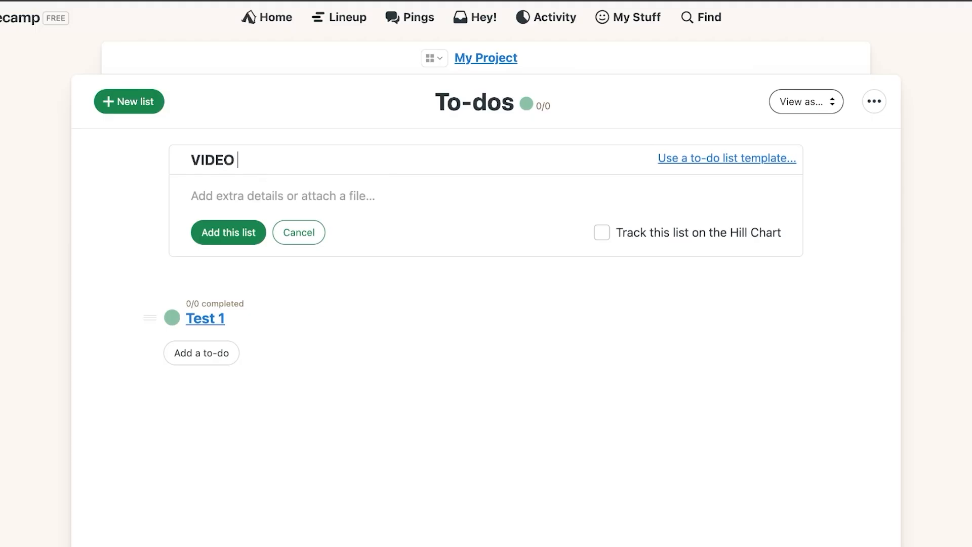
text(TEST)
click(244, 233)
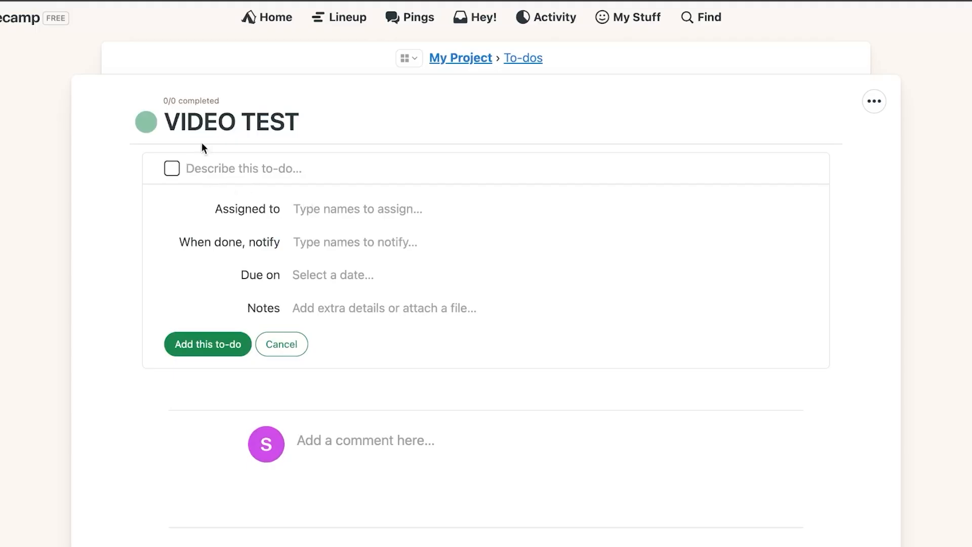
Describe the list's first to-do as 'test video'
scroll(569, 298, down, 3)
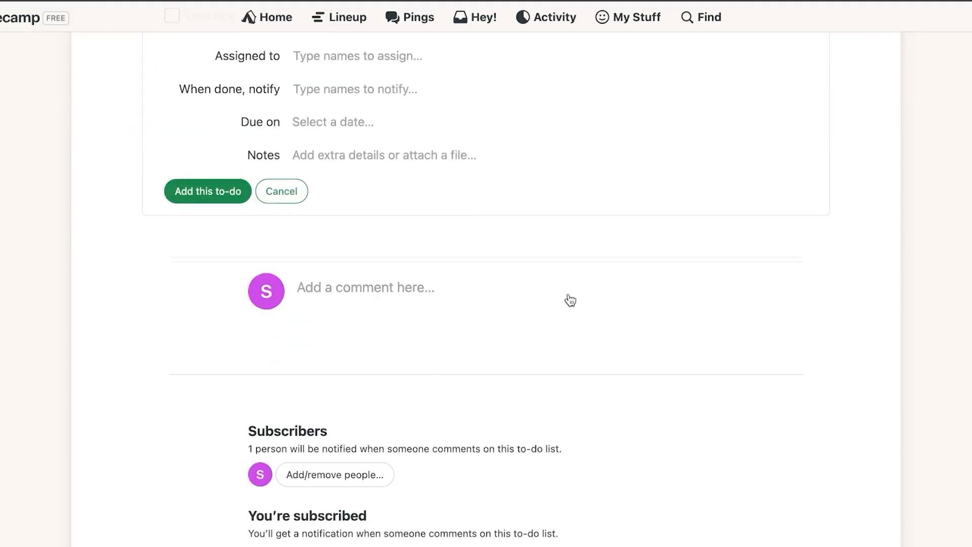
scroll(570, 300, up, 3)
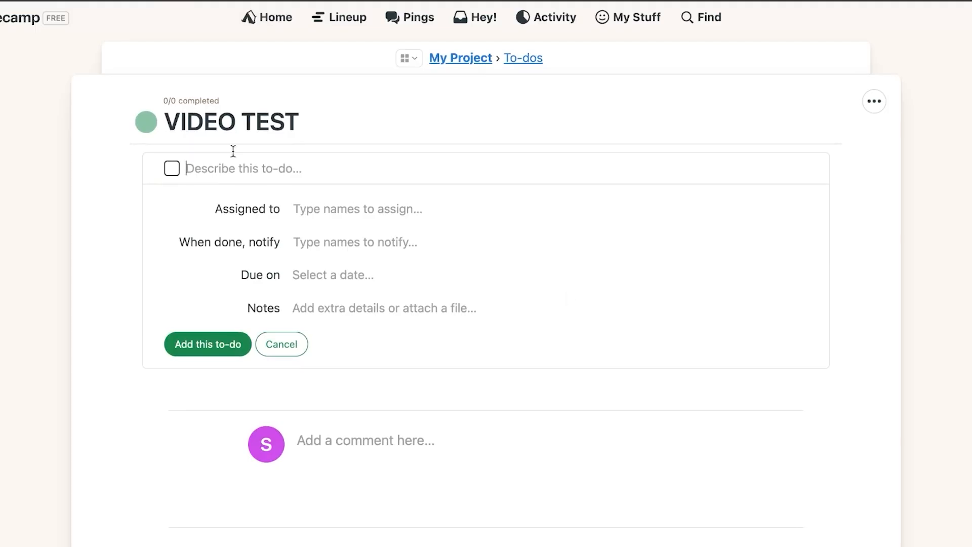
key(Return)
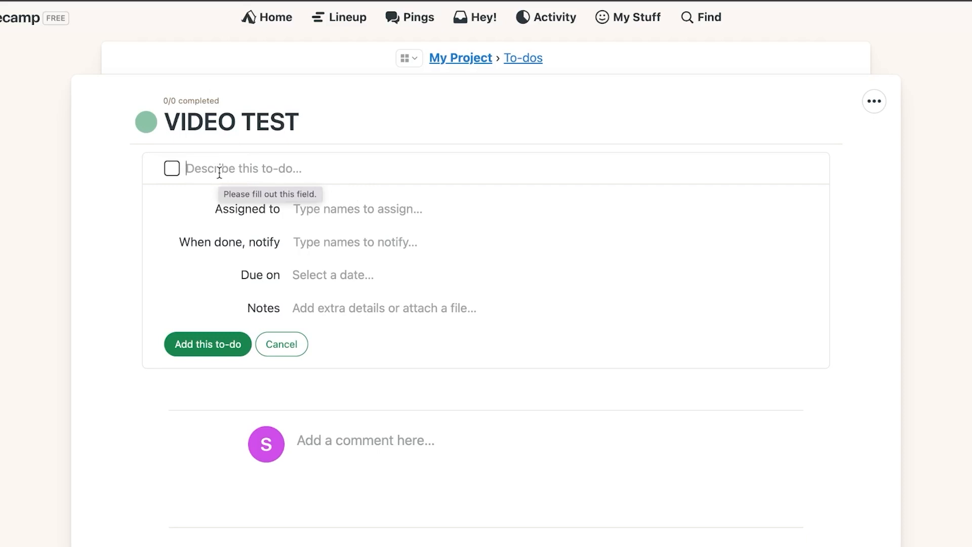
text(video)
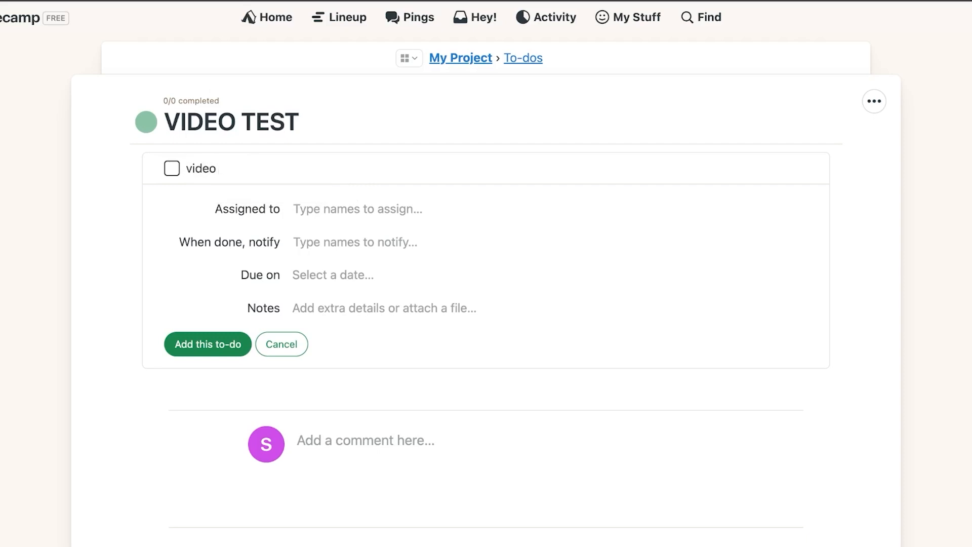
key(BackSpace)
key(BackSpace)
key(BackSpace)
key(BackSpace)
key(BackSpace)
key(BackSpace)
text(test vi)
text(deio)
key(BackSpace)
key(BackSpace)
text(o ...........)
Assign the to-do to the suggested project member and notify them when done
click(316, 209)
text(be)
key(BackSpace)
key(BackSpace)
text(s)
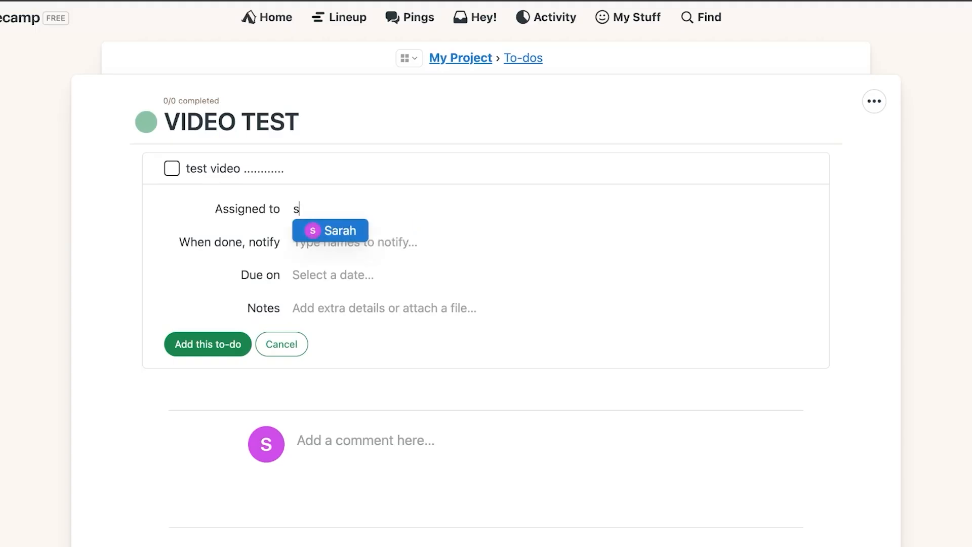
key(Return)
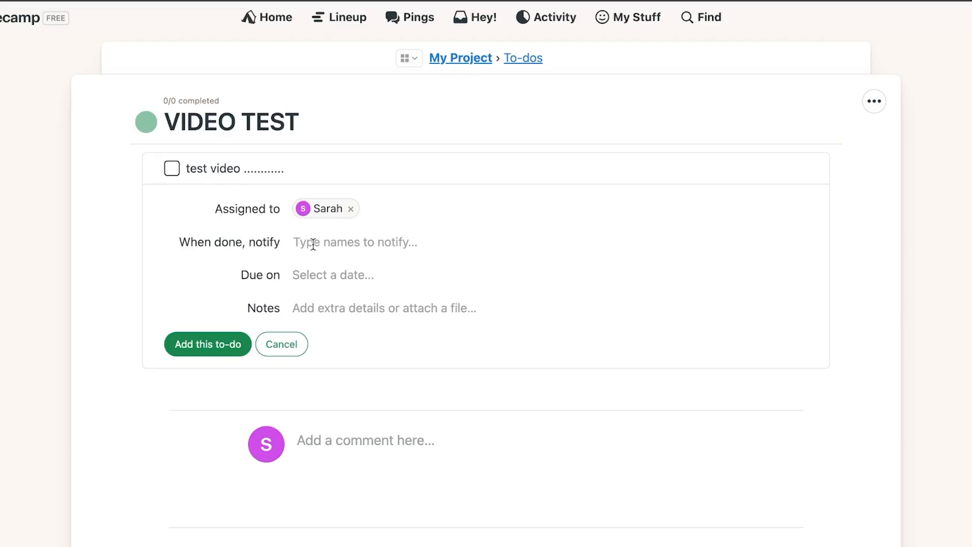
text(s)
click(329, 269)
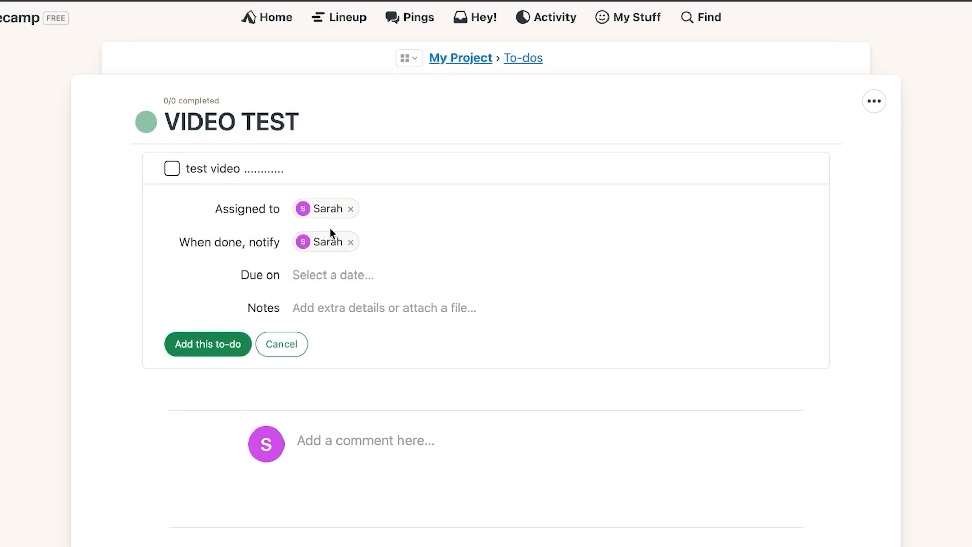
Set the to-do's due date to Sun, Apr 13, 2025, leaving it non-repeating with no attachment
click(315, 278)
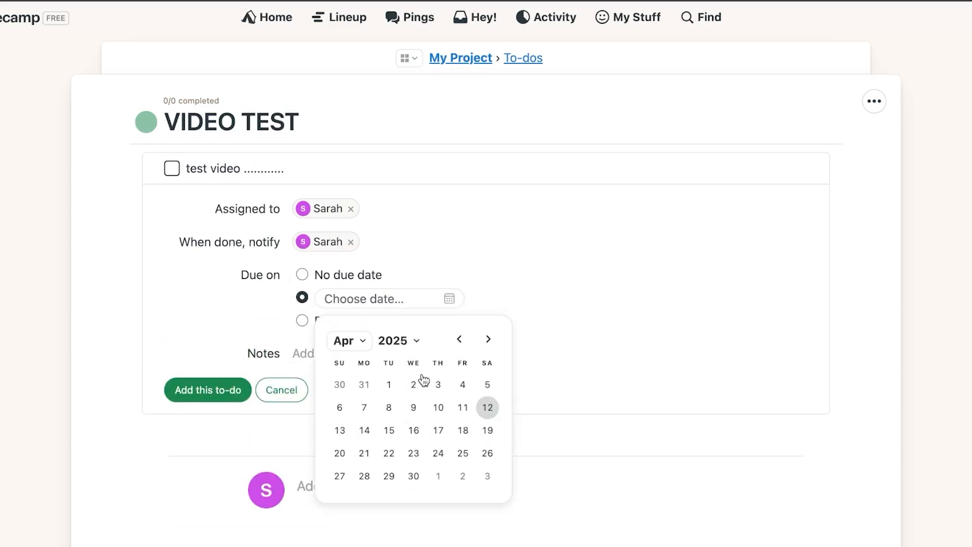
click(340, 431)
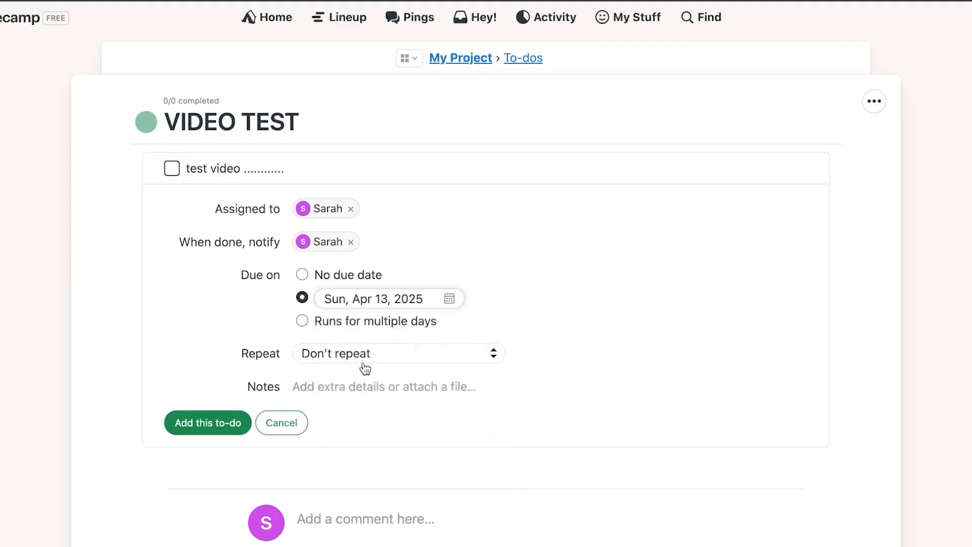
click(339, 354)
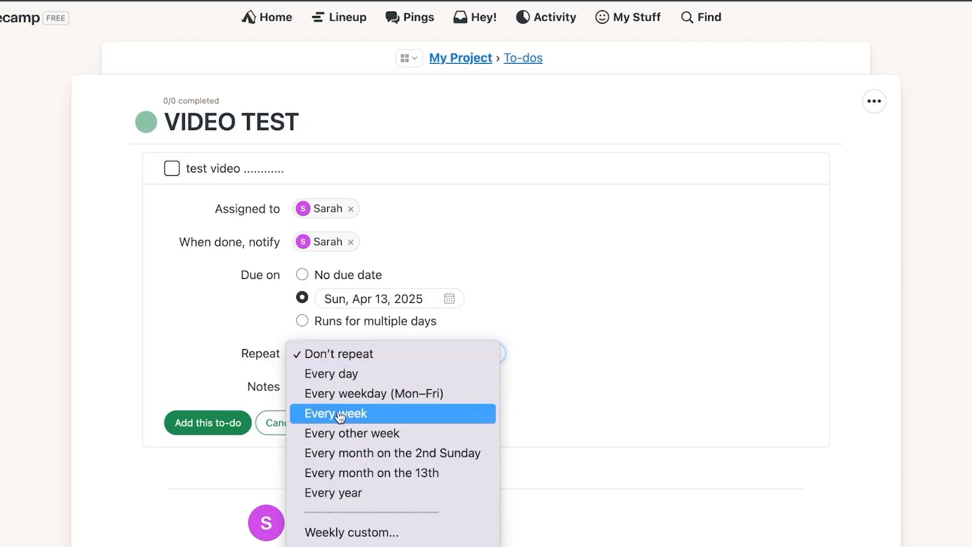
click(582, 349)
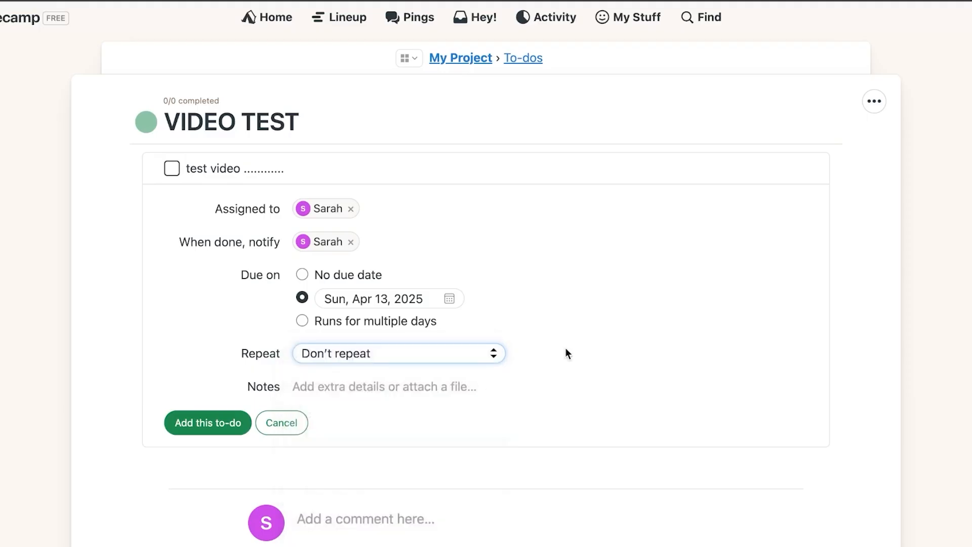
click(312, 393)
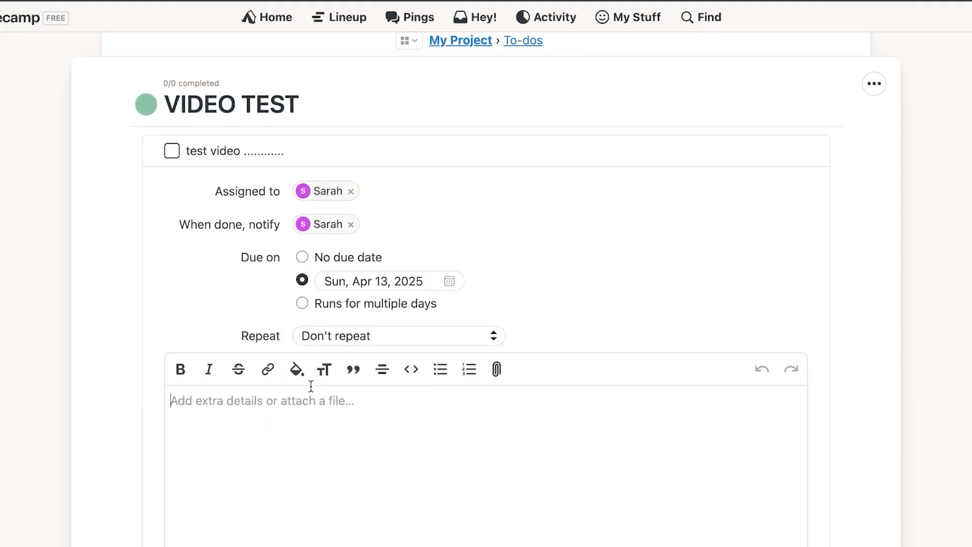
click(497, 372)
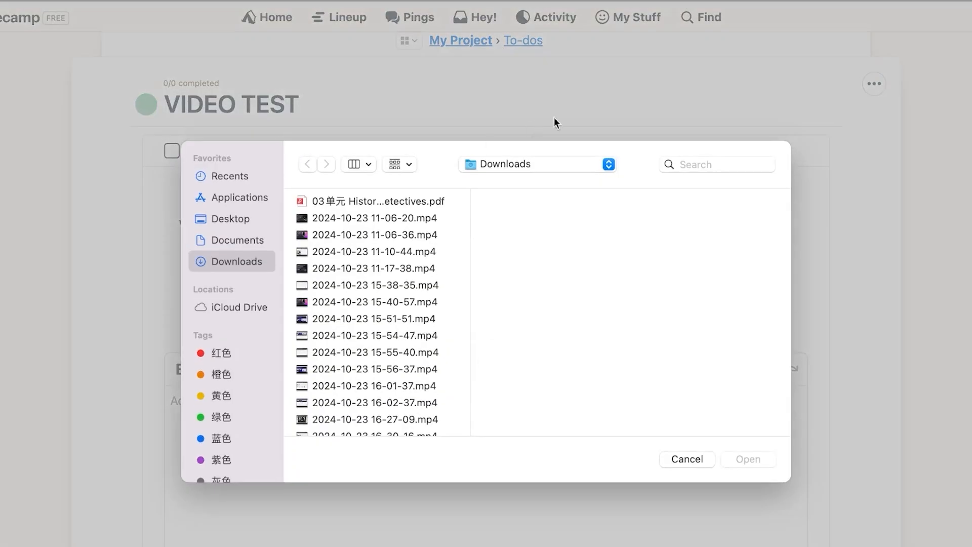
click(688, 459)
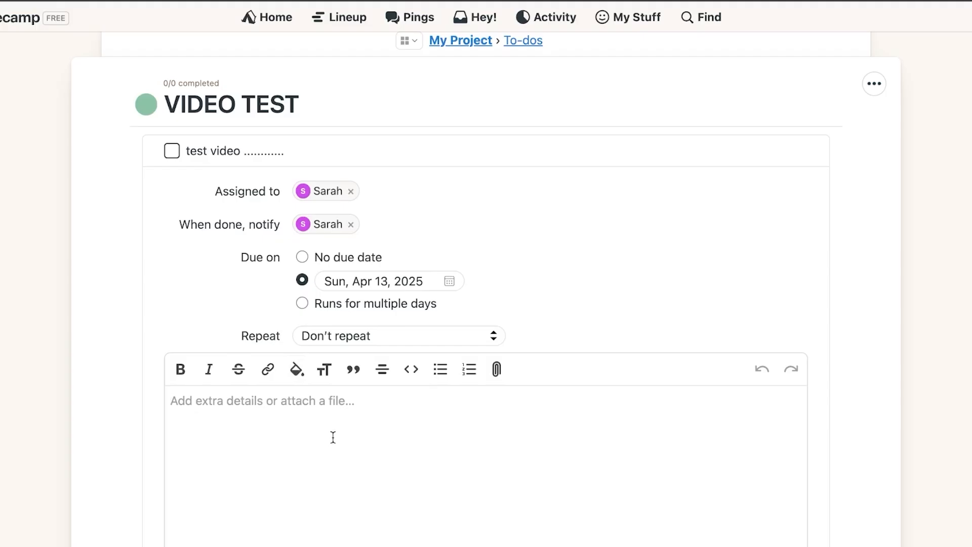
scroll(333, 436, down, 5)
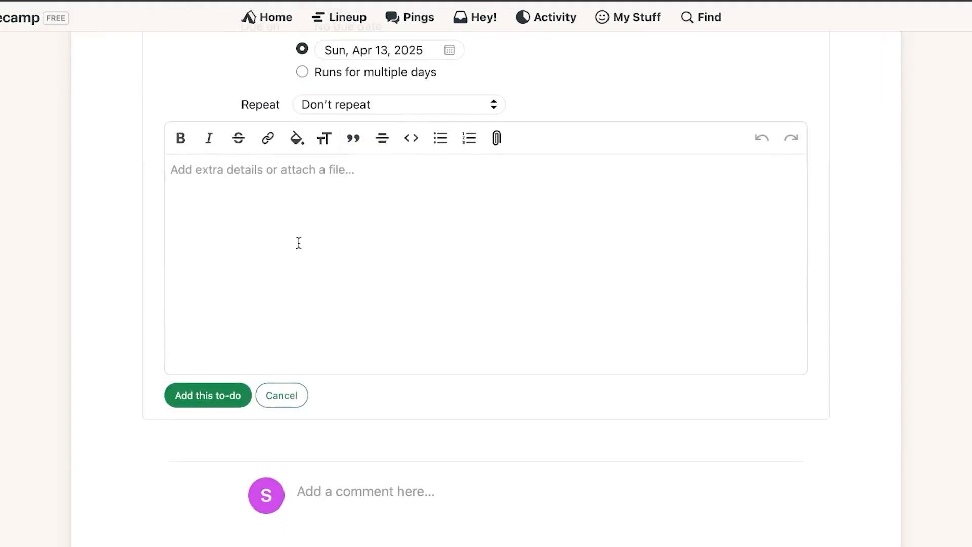
Save the 'test video' to-do, then open and close the VIDEO TEST list's options panel
click(232, 396)
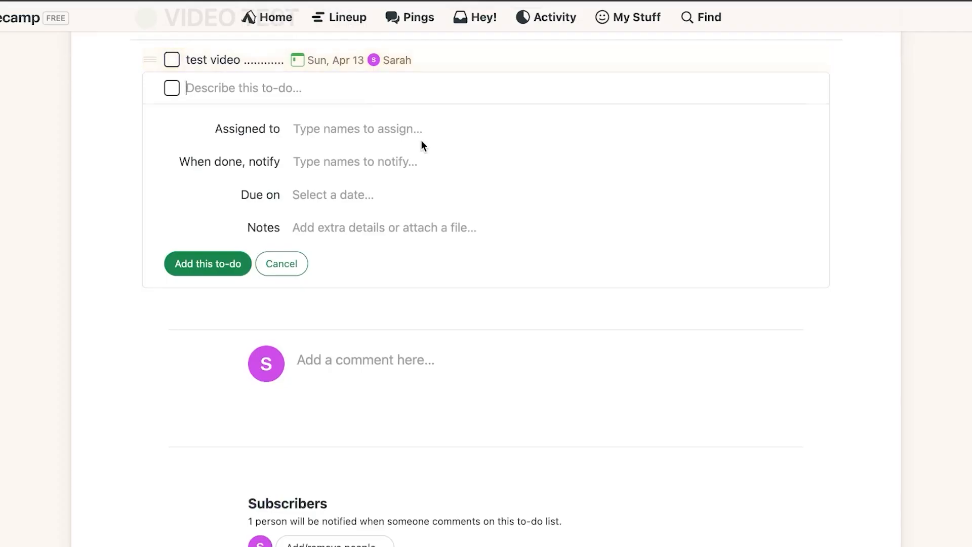
scroll(422, 141, up, 2)
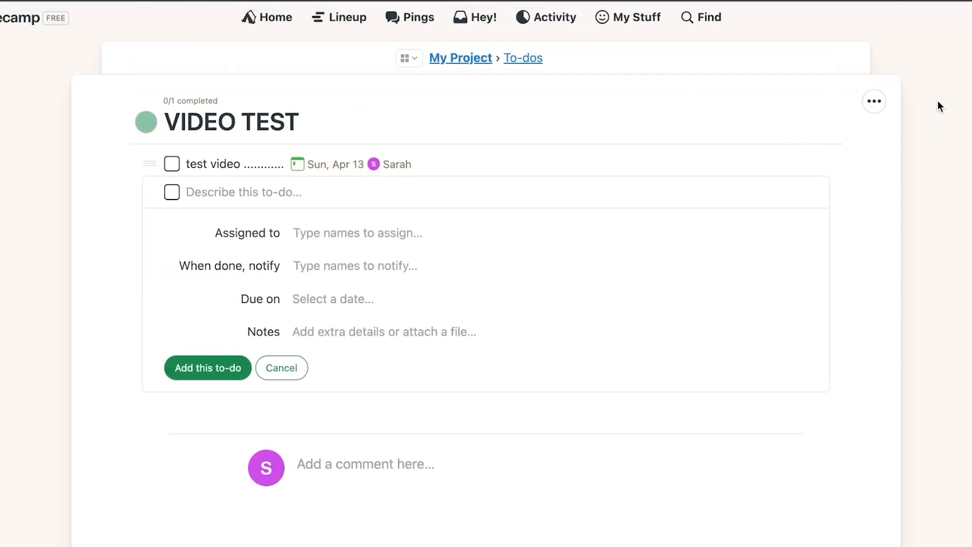
click(875, 101)
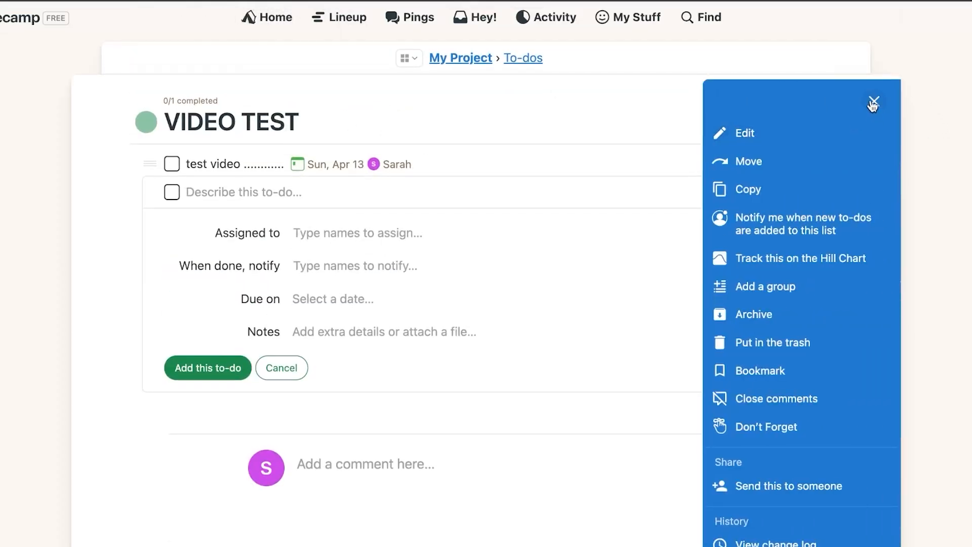
click(869, 99)
click(875, 102)
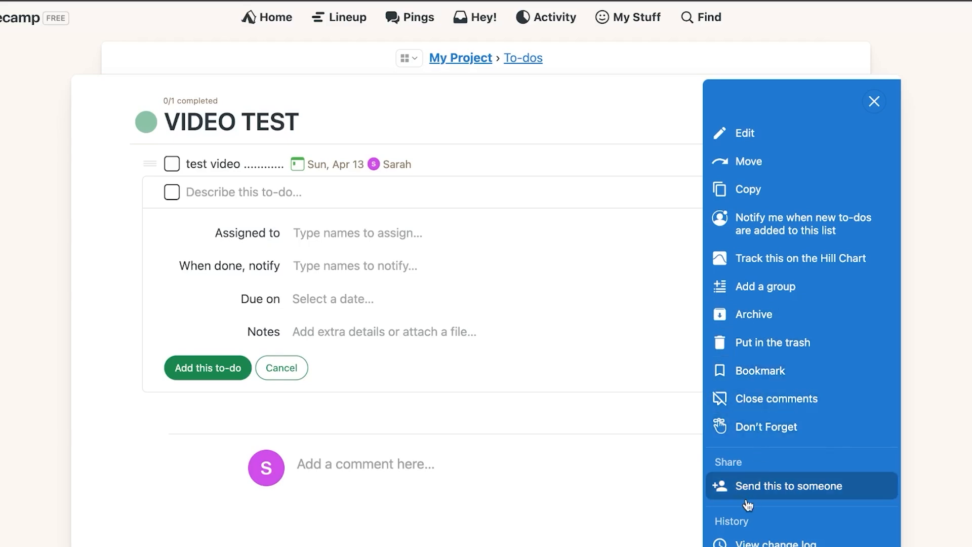
click(874, 102)
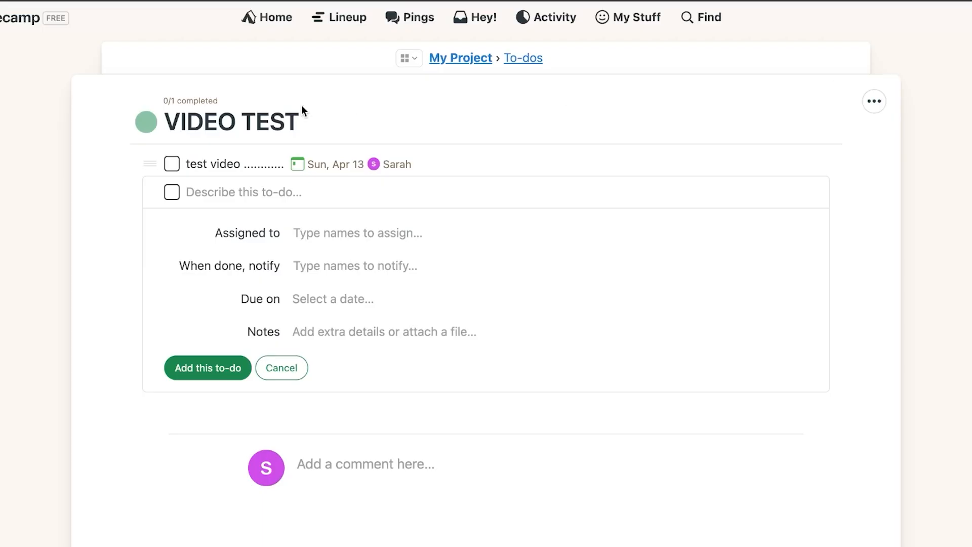
scroll(160, 84, down, 4)
scroll(160, 84, up, 4)
Check the project's empty Docs & Files, then switch to its Schedule
click(409, 59)
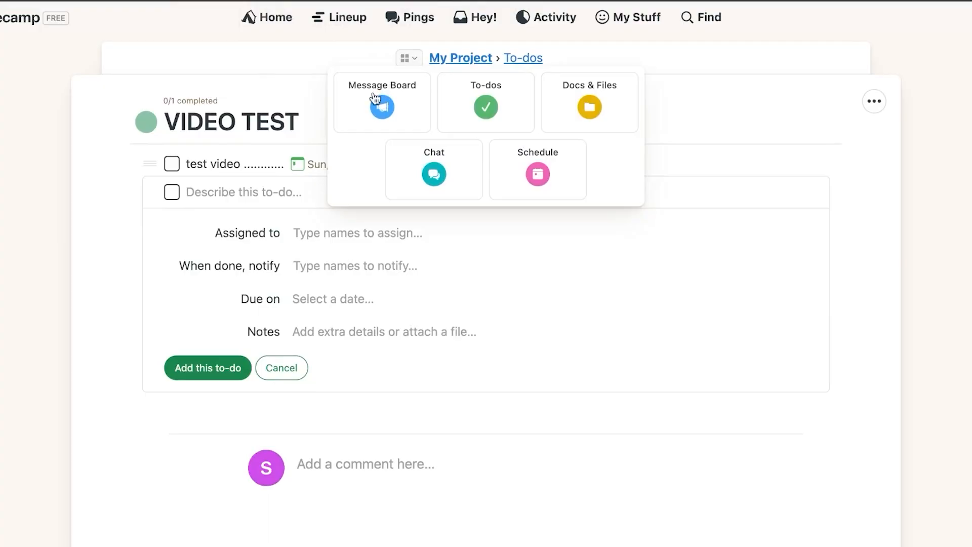
click(569, 116)
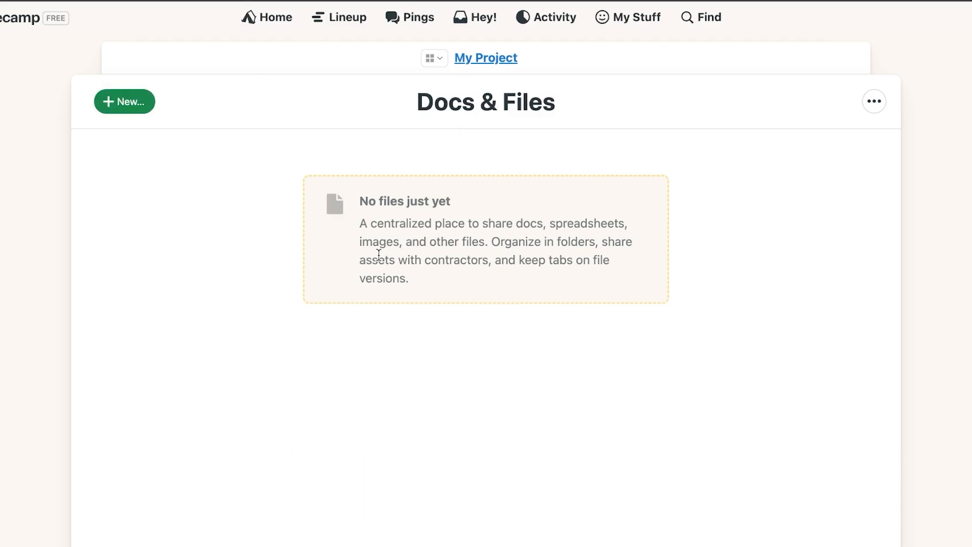
click(444, 65)
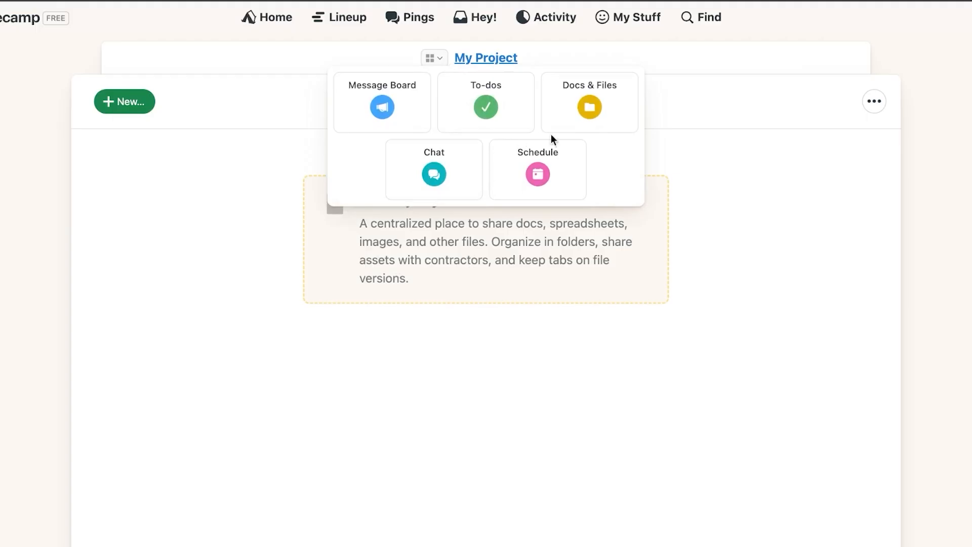
click(536, 175)
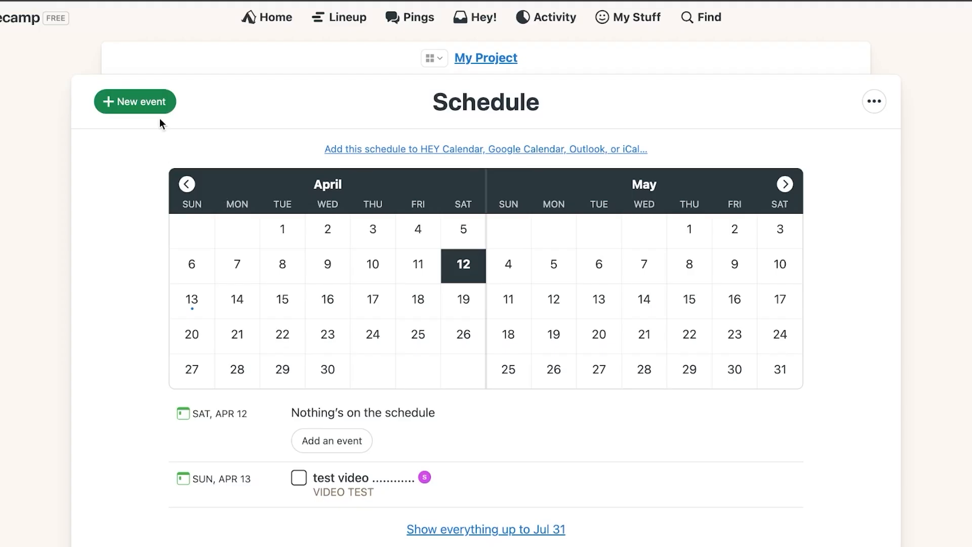
Create an event titled 'Meeting test' on Mon, Apr 14, 2025, from 2:00pm to 3:00pm
click(147, 107)
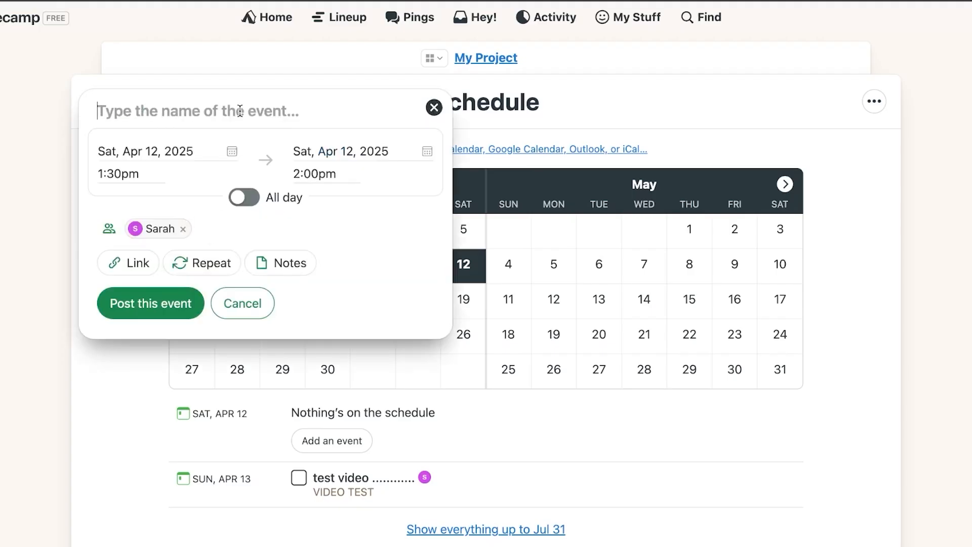
text(M)
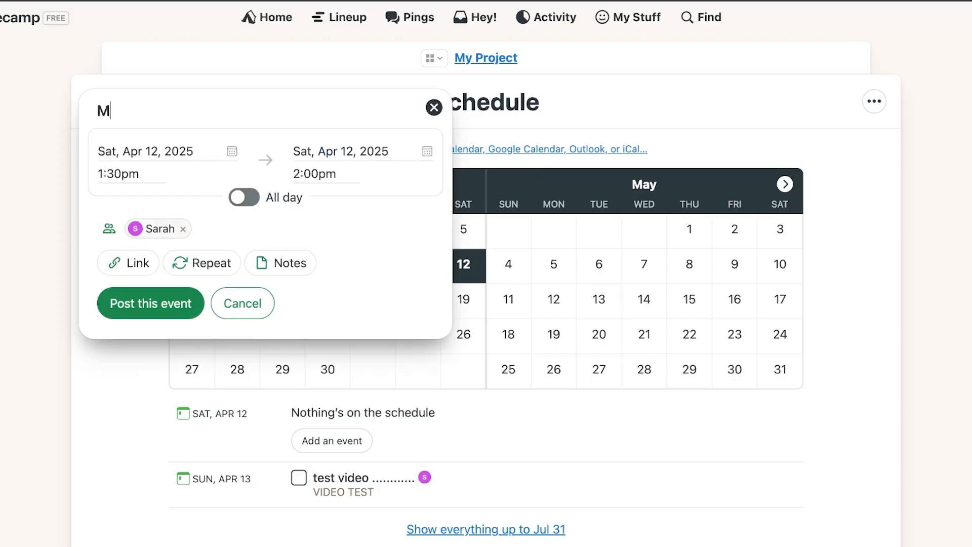
text(eeting tes)
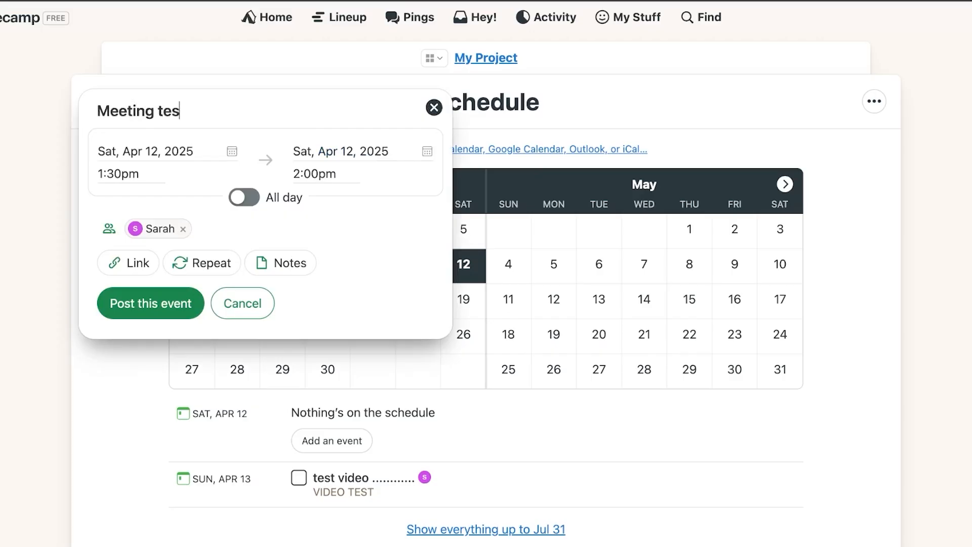
text(t)
click(232, 152)
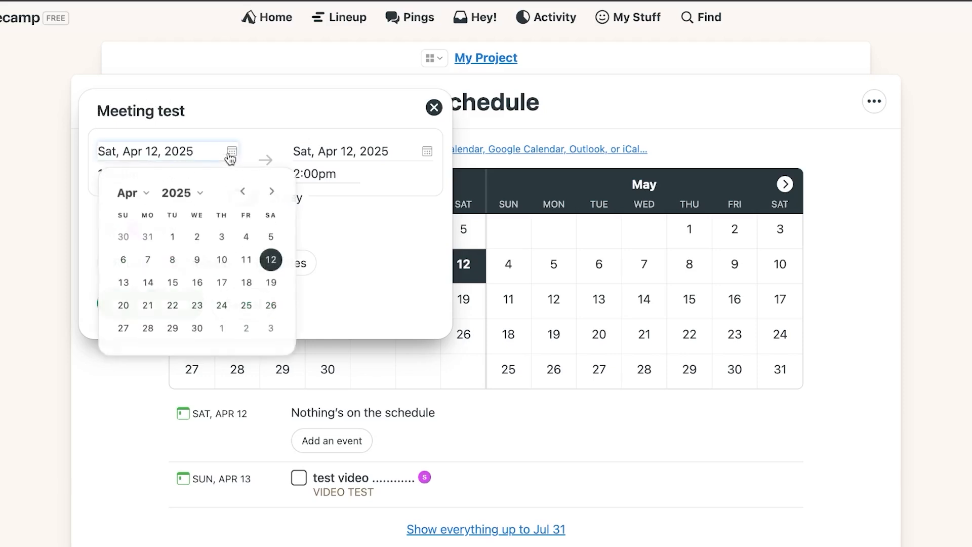
click(146, 280)
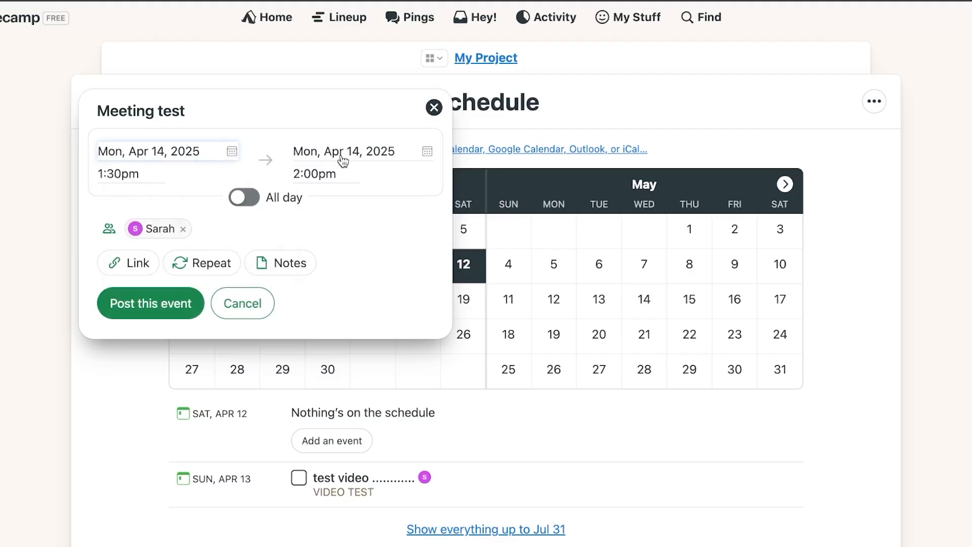
click(142, 173)
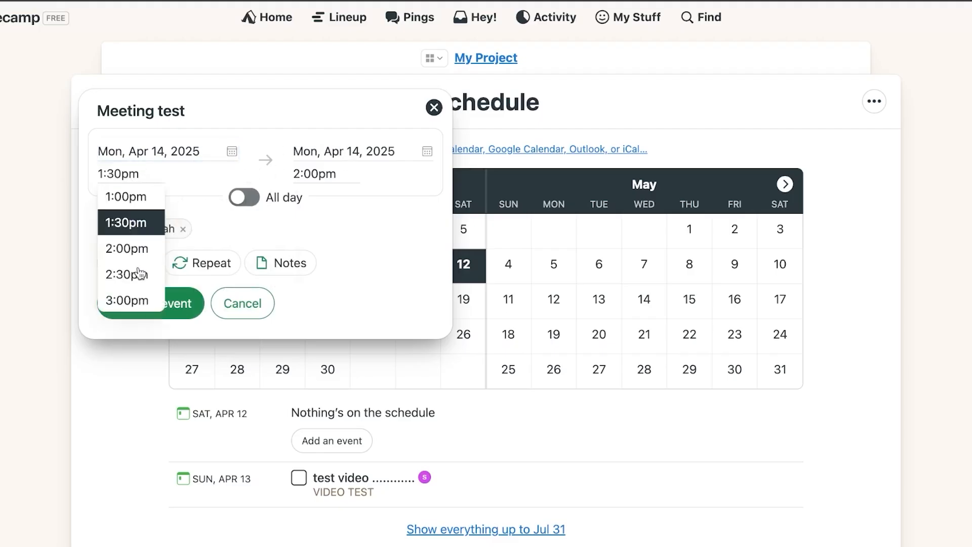
click(143, 251)
click(325, 172)
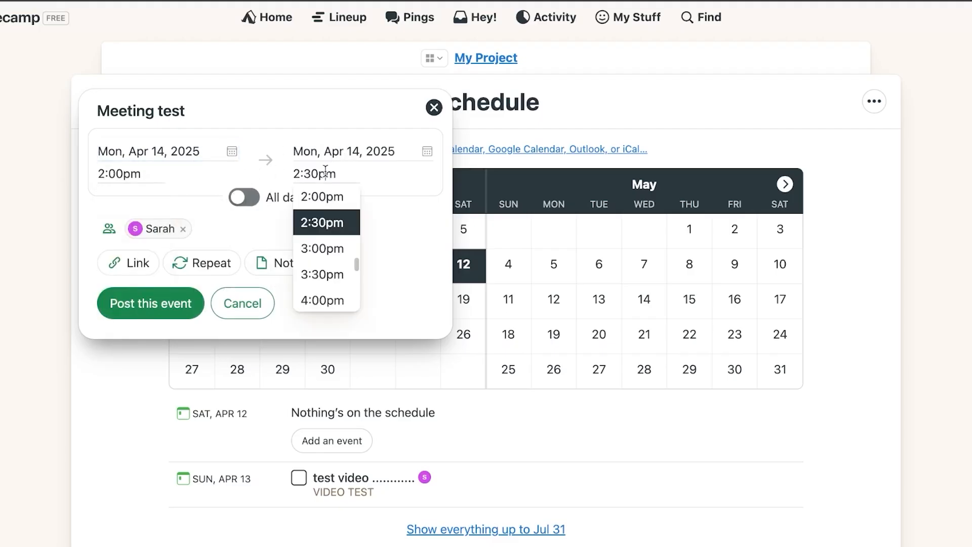
click(326, 249)
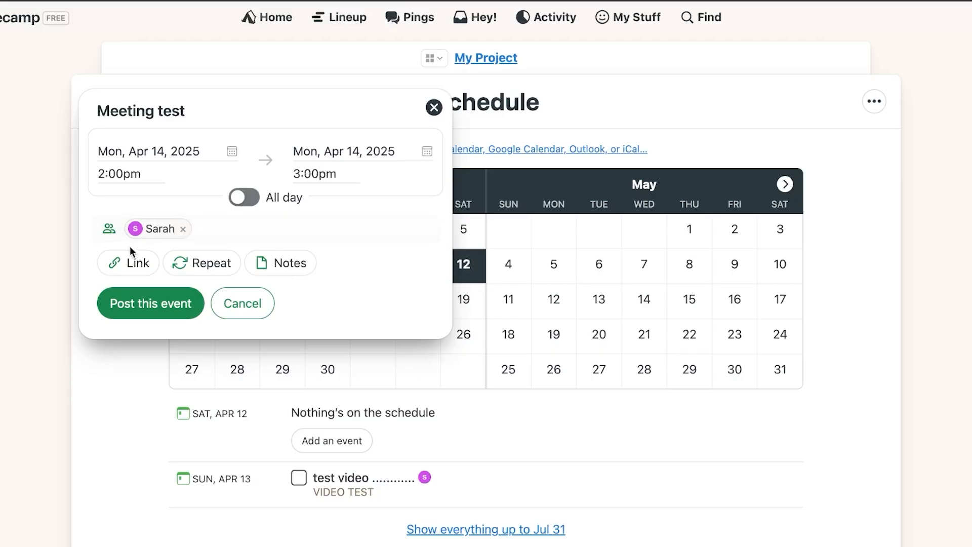
Add a link field to the event and remove the repeat setting so it doesn't repeat
click(220, 230)
click(132, 274)
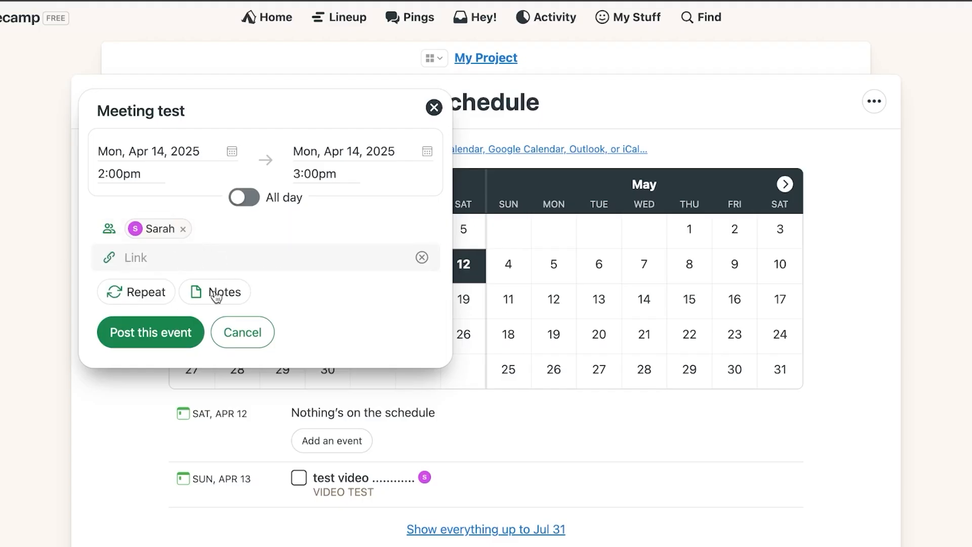
click(147, 293)
click(238, 289)
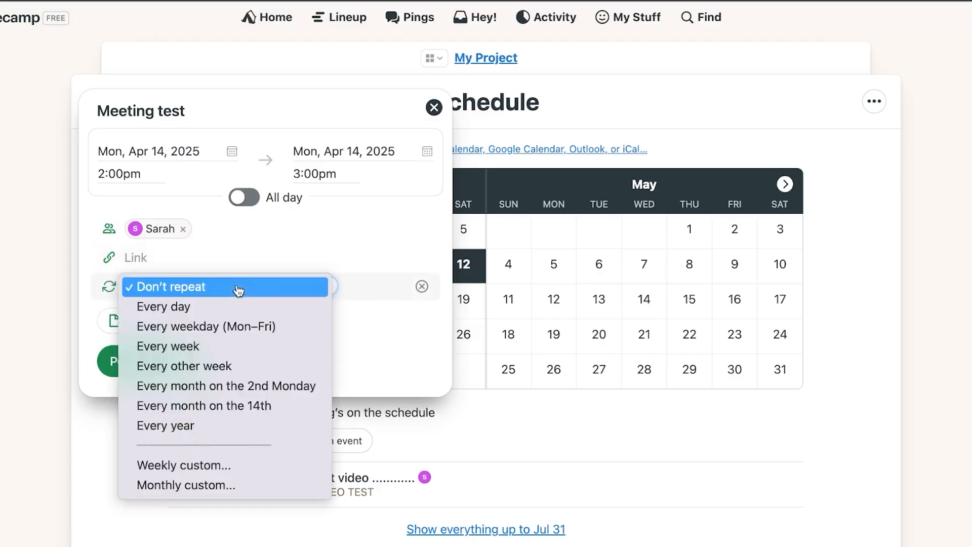
click(387, 354)
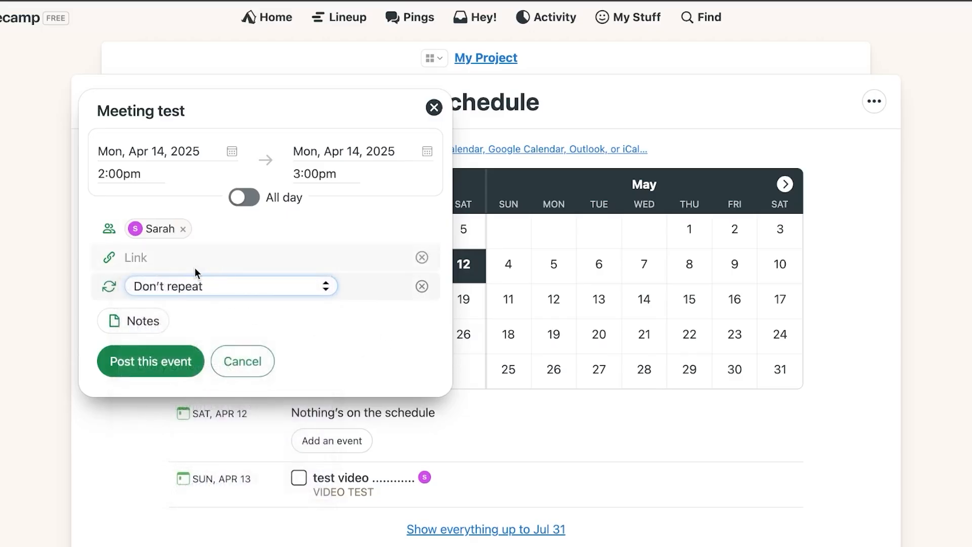
click(422, 286)
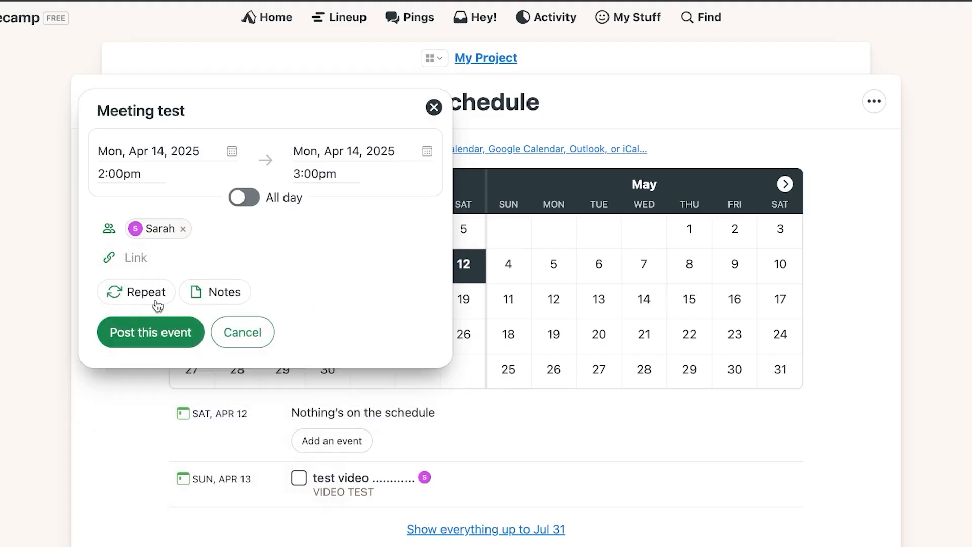
Add the note 'prepare your docs' to the Meeting test event
click(213, 296)
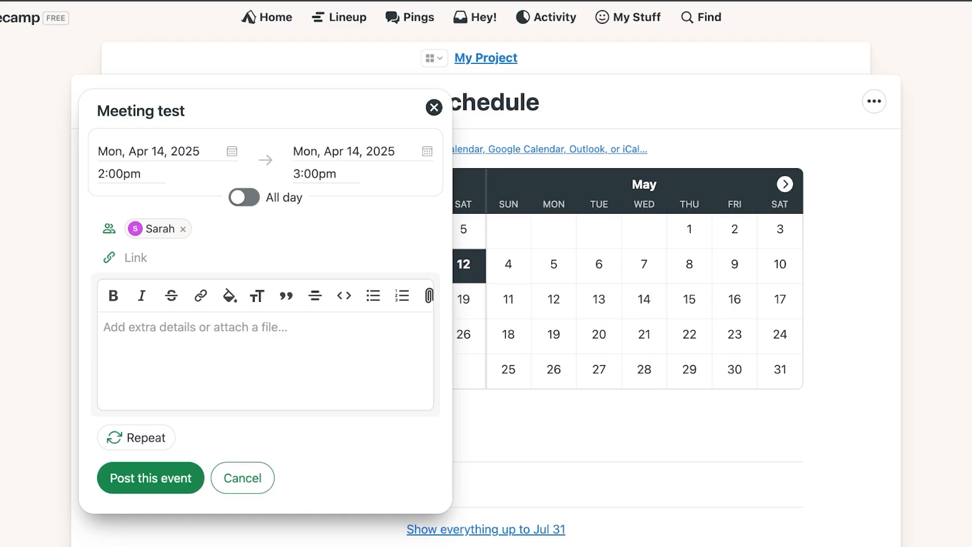
text(prepra)
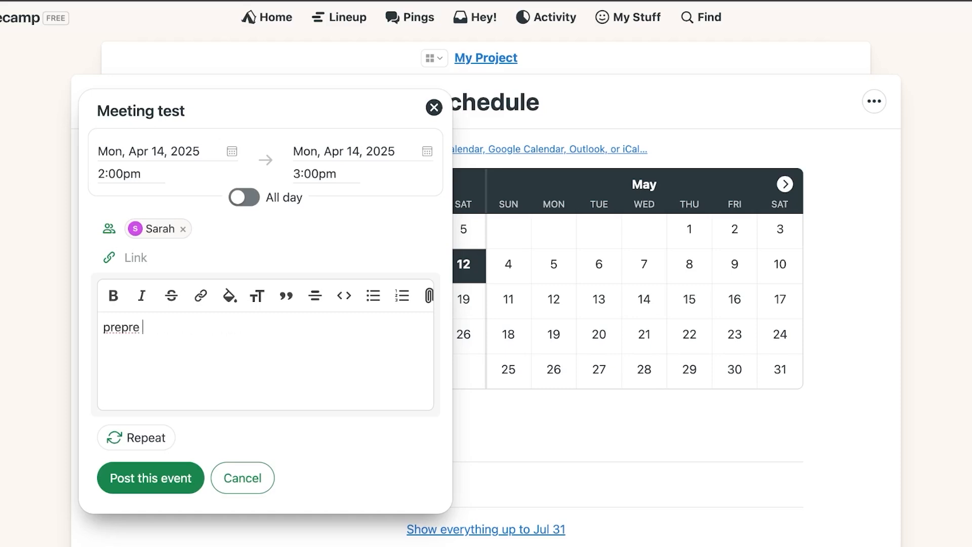
key(BackSpace)
key(BackSpace)
text(are your docs )
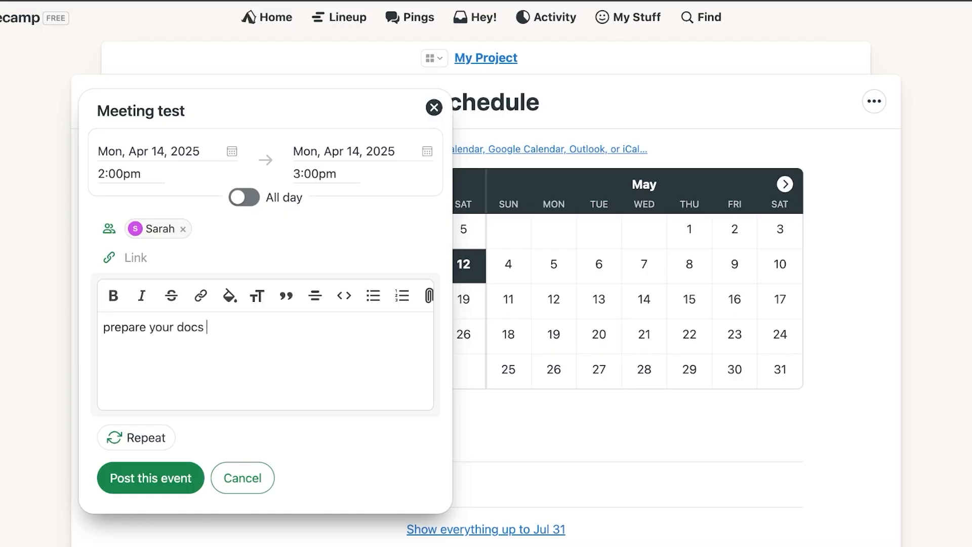
text(....)
Post 'Meeting test' and confirm it appears under Mon, Apr 14, 2:00pm–3:00pm
click(161, 490)
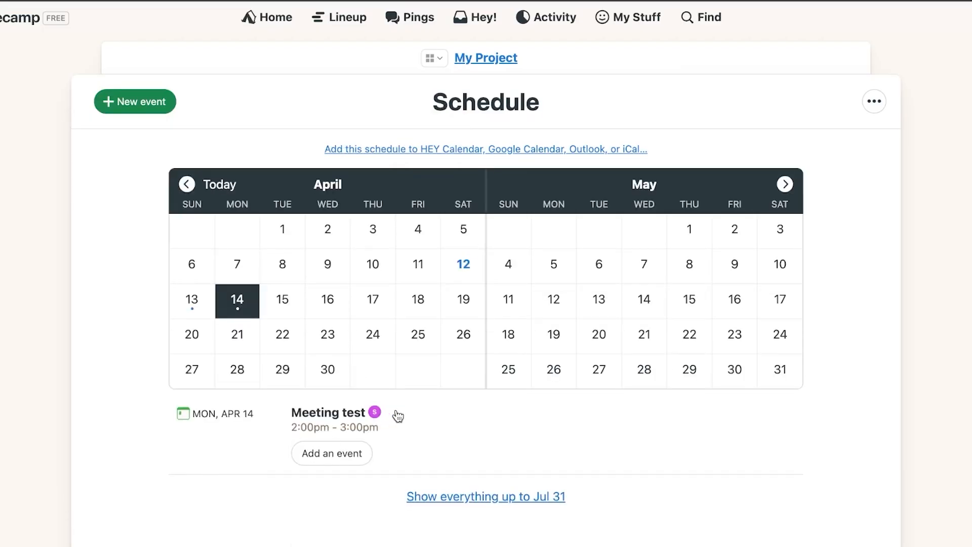
scroll(397, 415, down, 1)
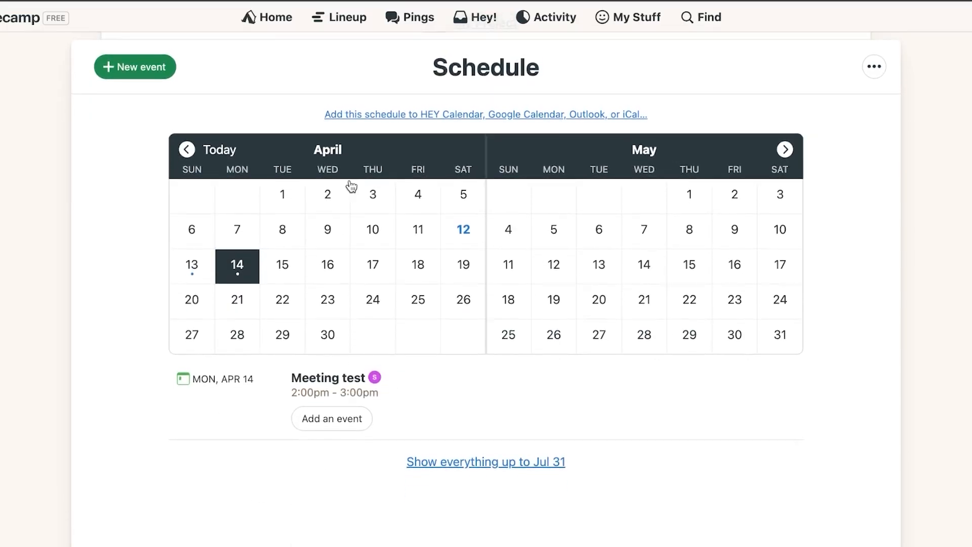
scroll(350, 185, up, 1)
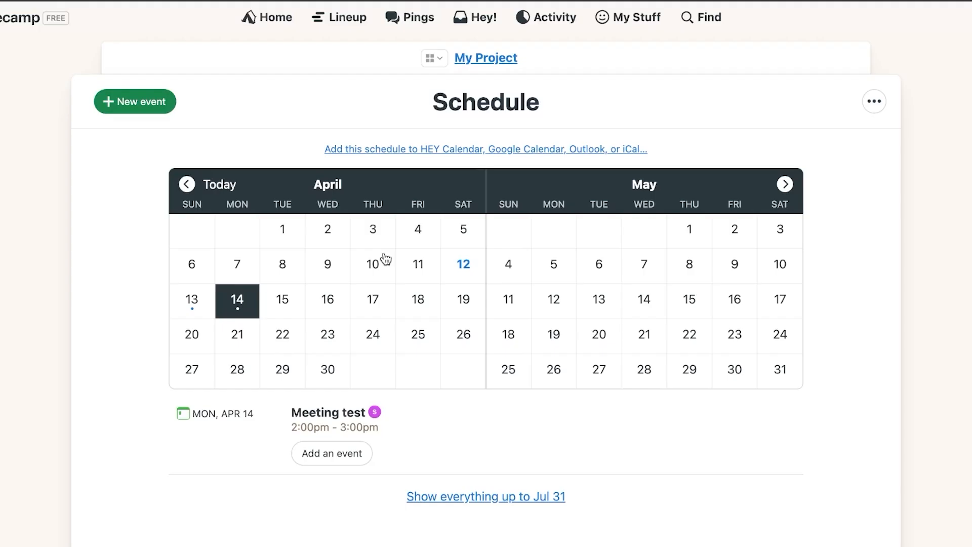
Glance at the project's empty Chat, then go to My Project's Message Board
click(433, 59)
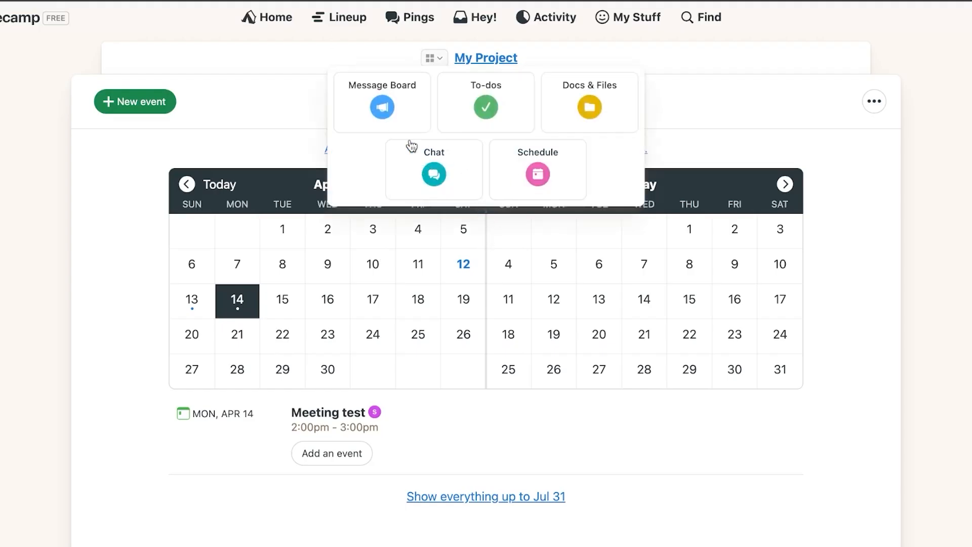
click(432, 174)
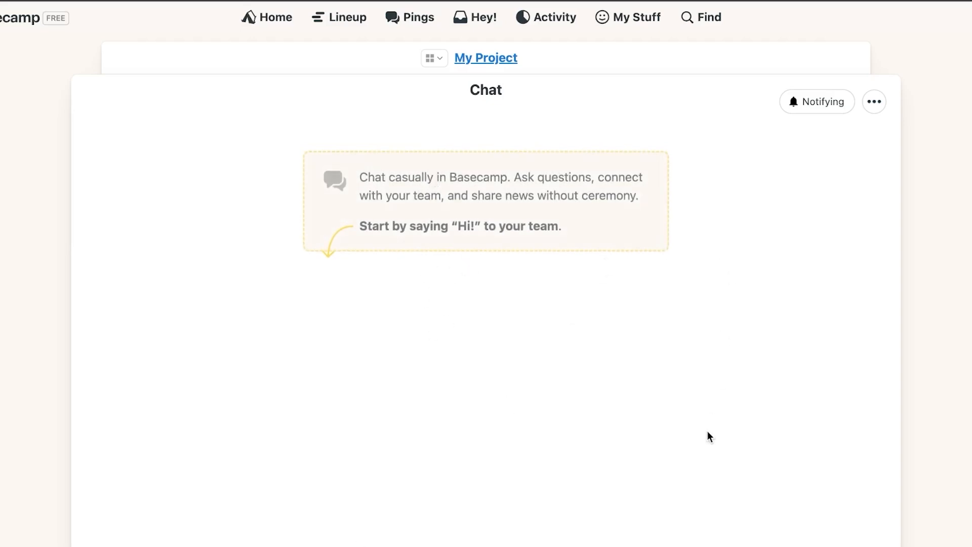
click(441, 61)
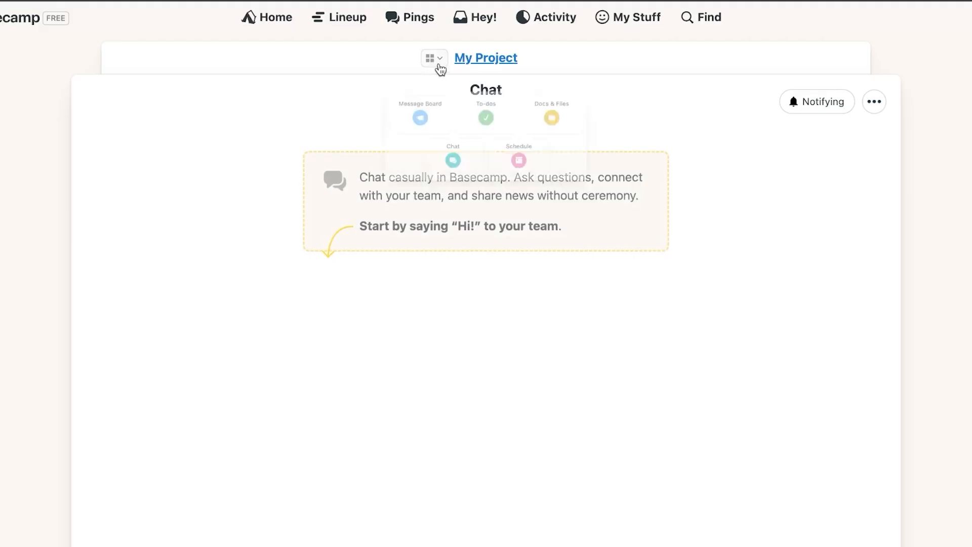
click(388, 90)
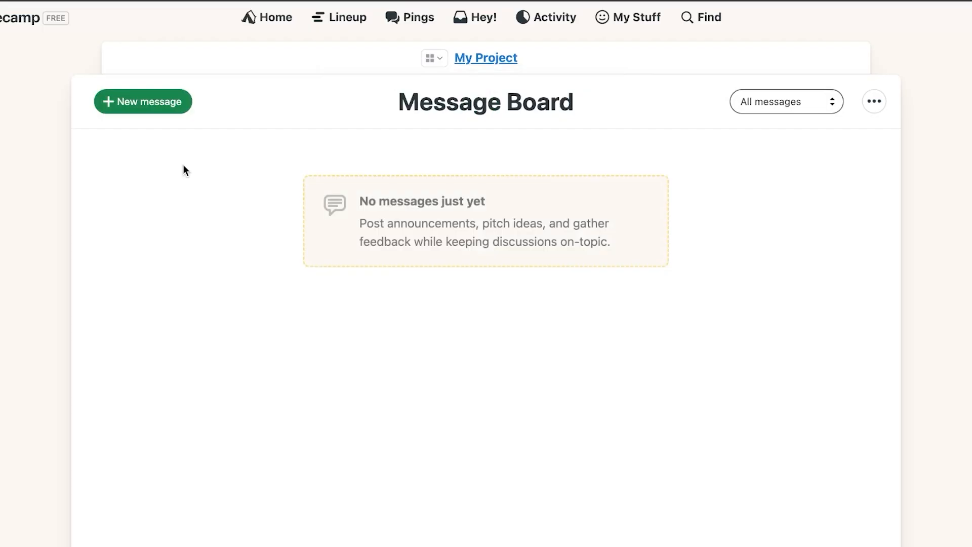
Create a new message titled 'Check Meeting !!' and place the cursor in its empty body
click(155, 113)
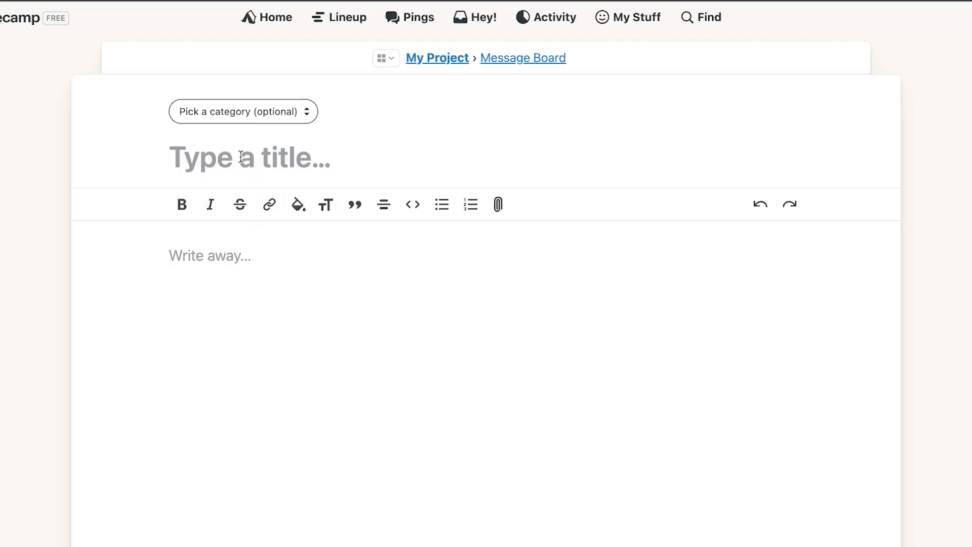
text(Check )
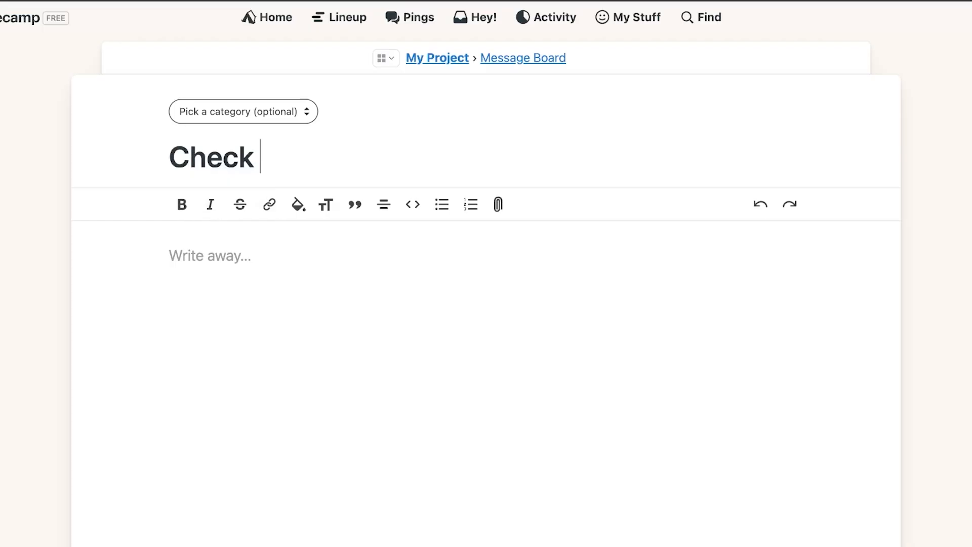
text(M)
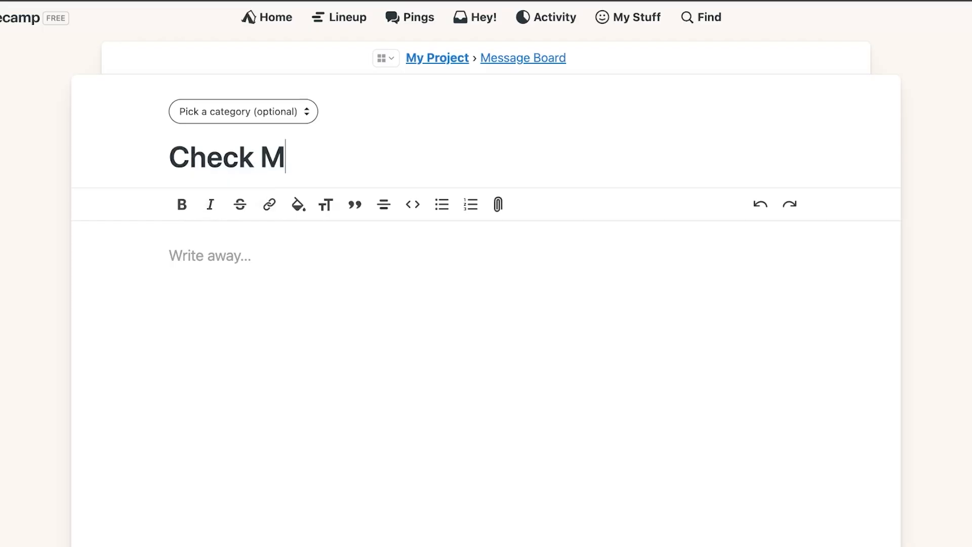
text(eeting )
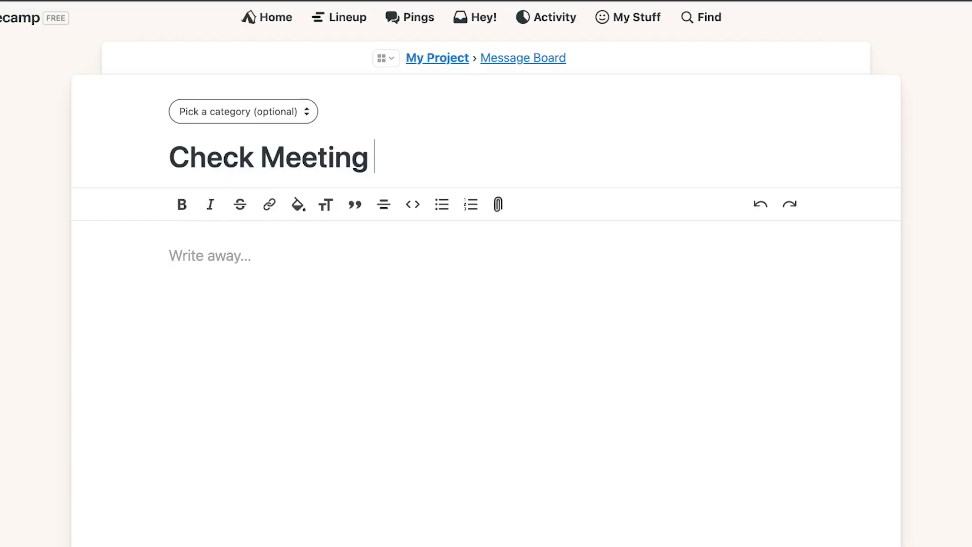
text(!!)
click(180, 257)
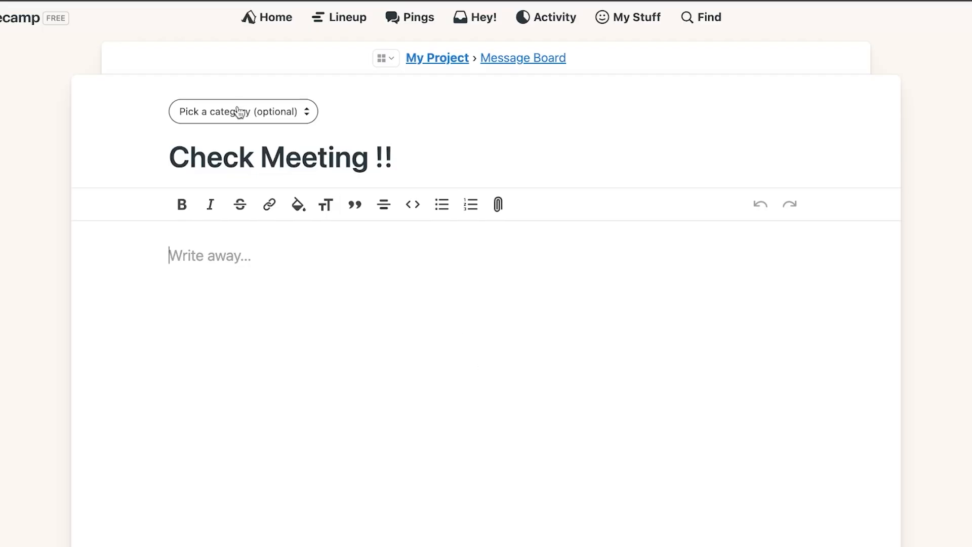
Choose Announcement from the 'Pick a category' dropdown for the 'Check Meeting !!' draft
click(259, 112)
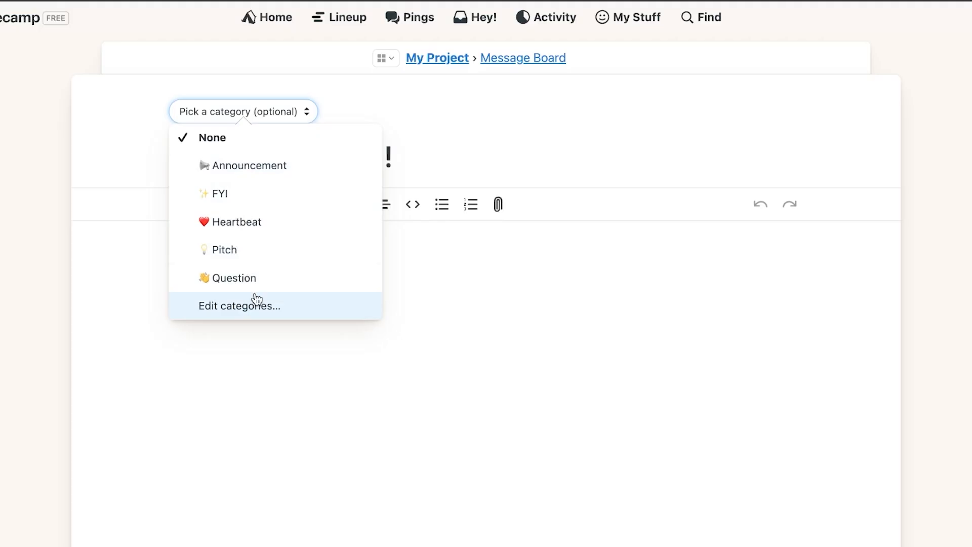
click(293, 173)
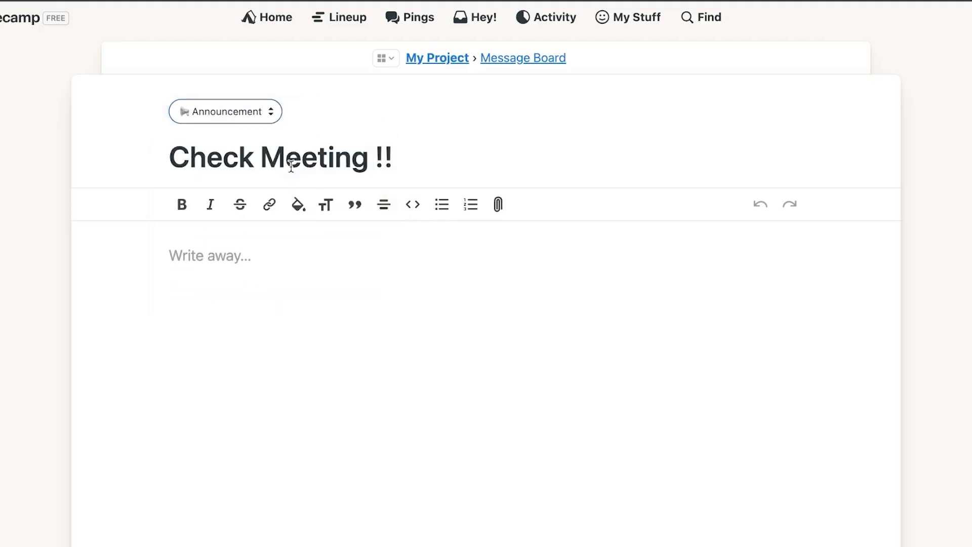
click(271, 112)
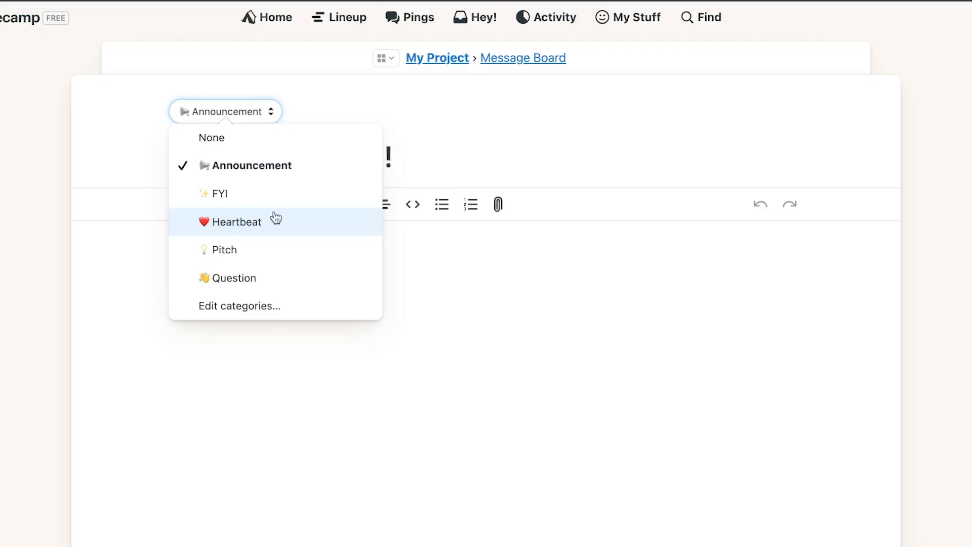
click(586, 429)
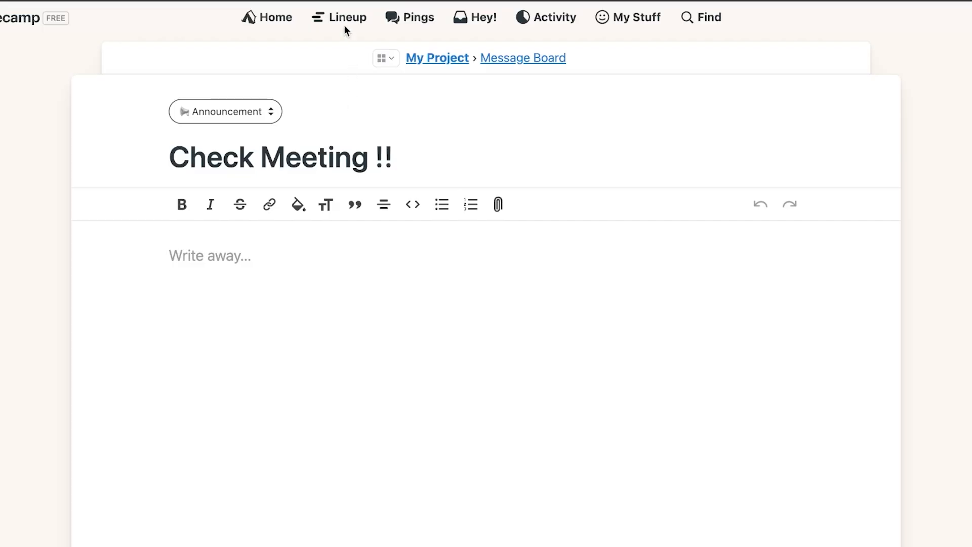
Browse Home, Lineup, Pings and Hey! from the top bar, finishing on the Activity report
click(286, 25)
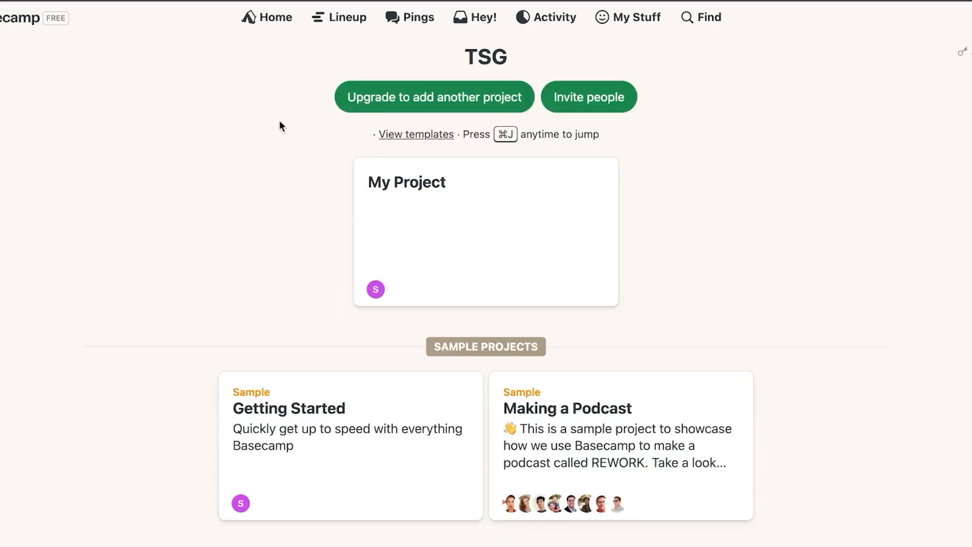
click(342, 22)
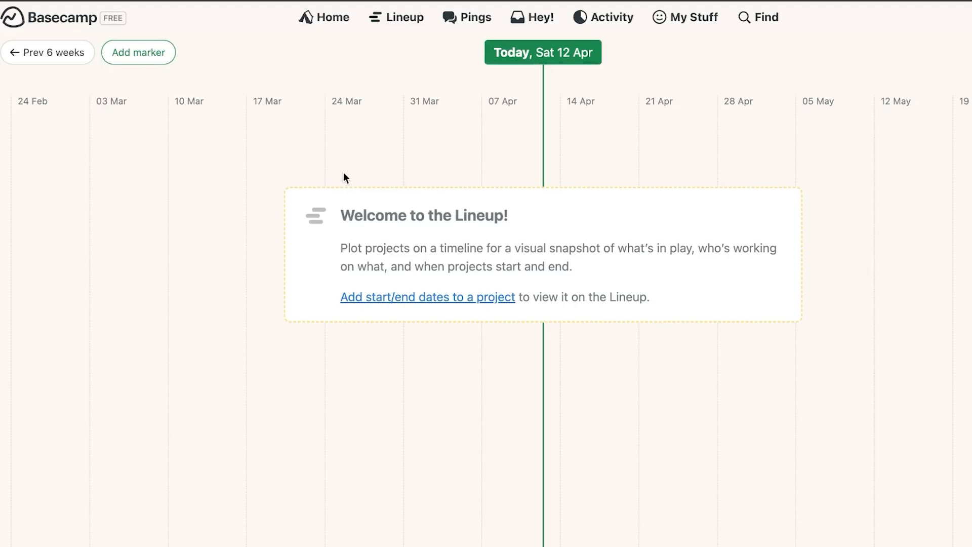
click(467, 19)
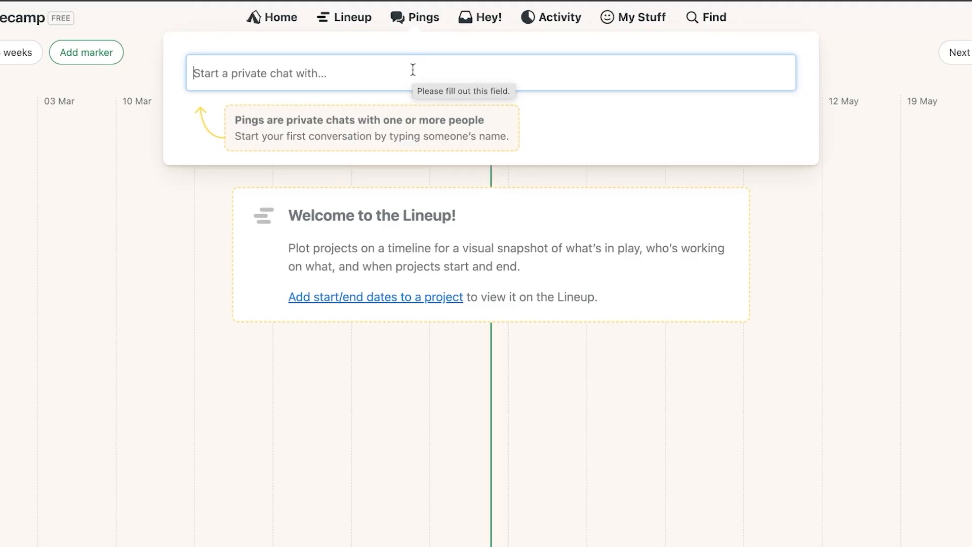
click(470, 26)
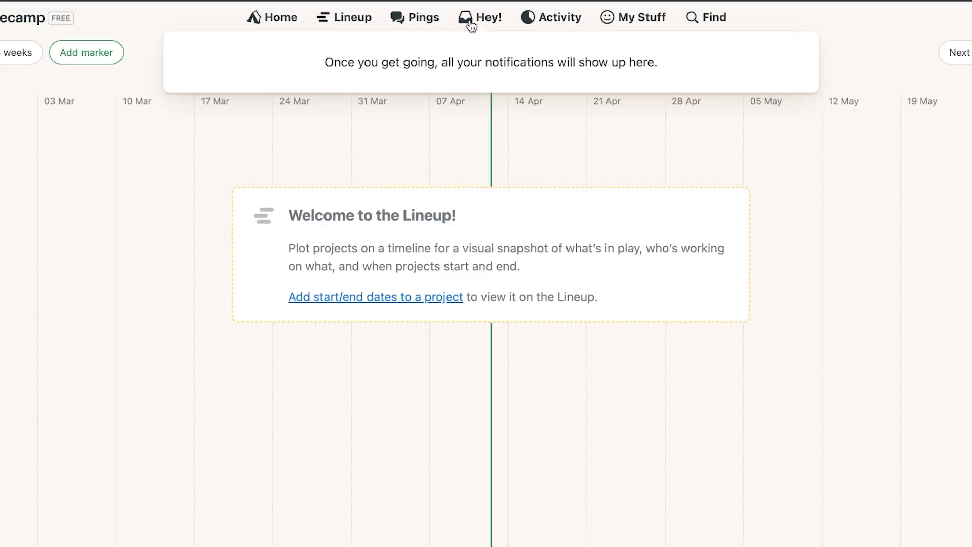
click(557, 28)
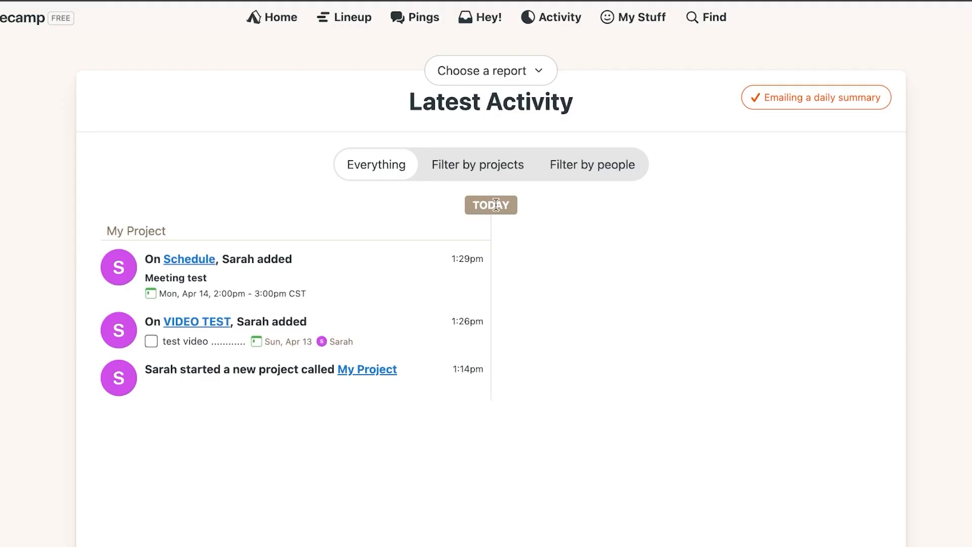
click(527, 75)
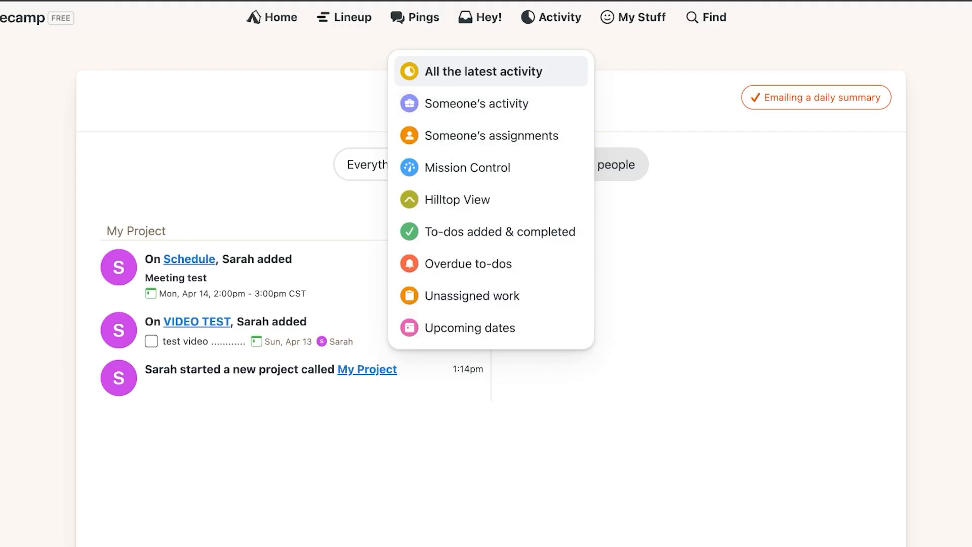
click(634, 18)
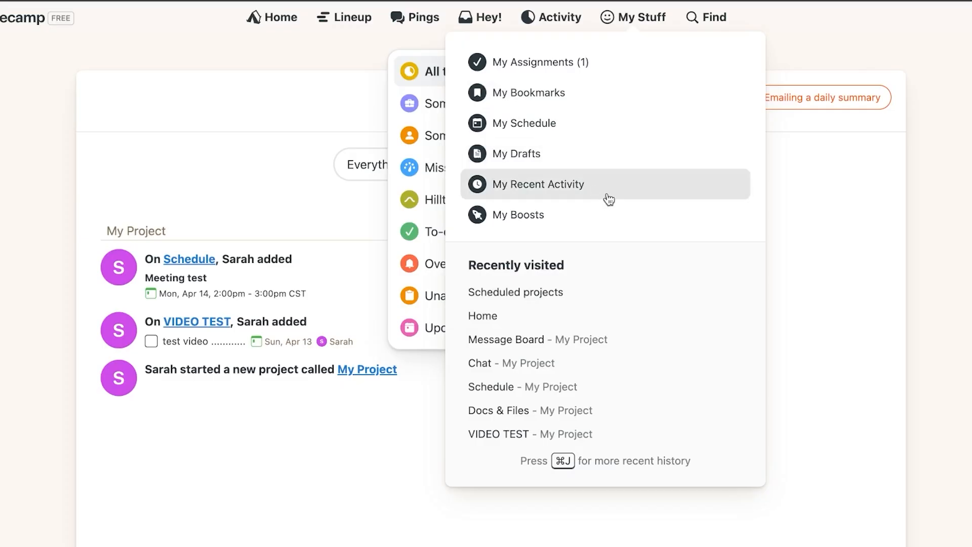
click(780, 55)
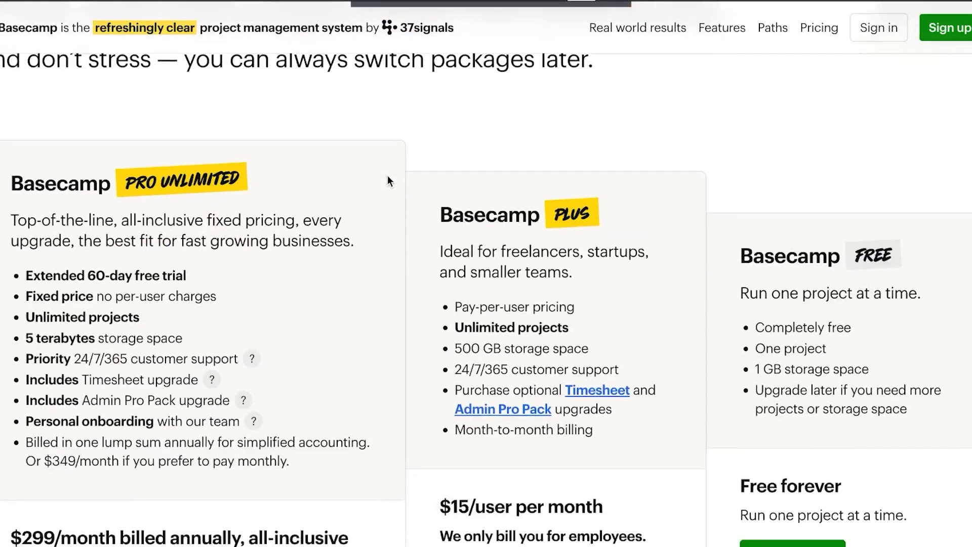
Scroll the basecamp.com pricing page through the features list down to the customer testimonials
scroll(387, 175, down, 4)
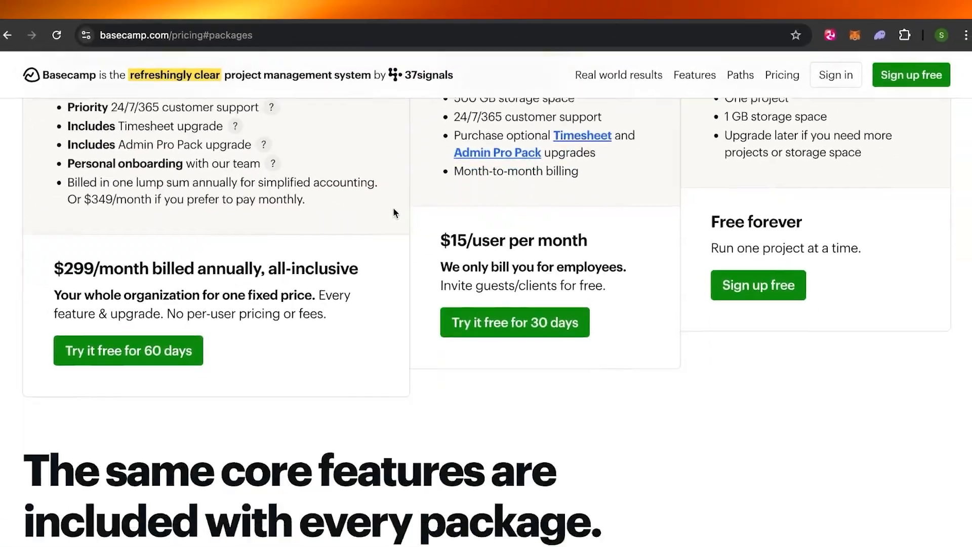
scroll(394, 211, down, 10)
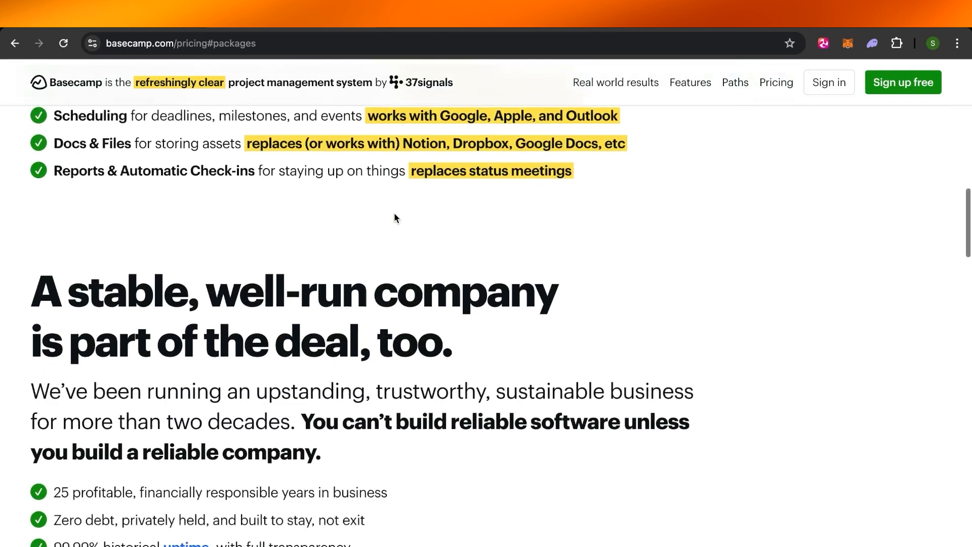
scroll(394, 211, down, 10)
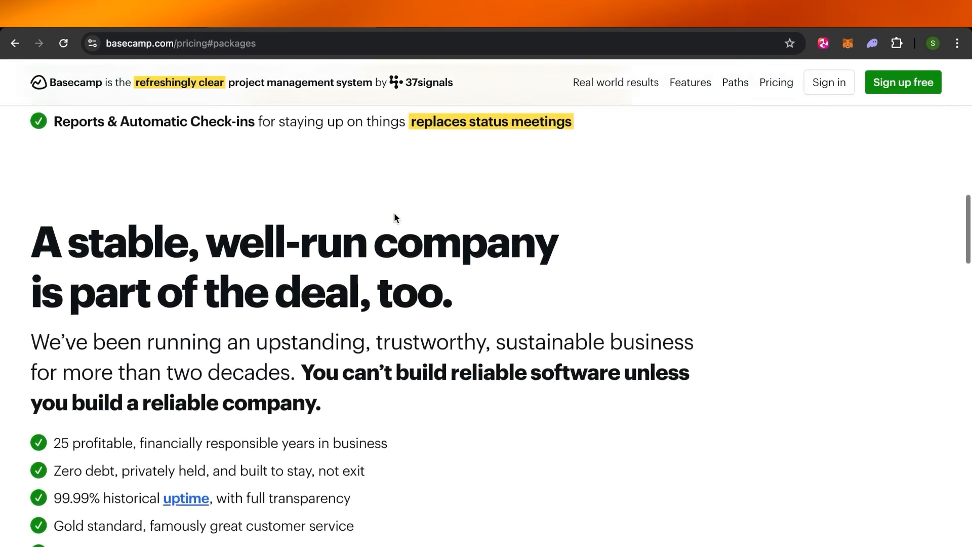
scroll(394, 211, up, 13)
scroll(394, 213, up, 1)
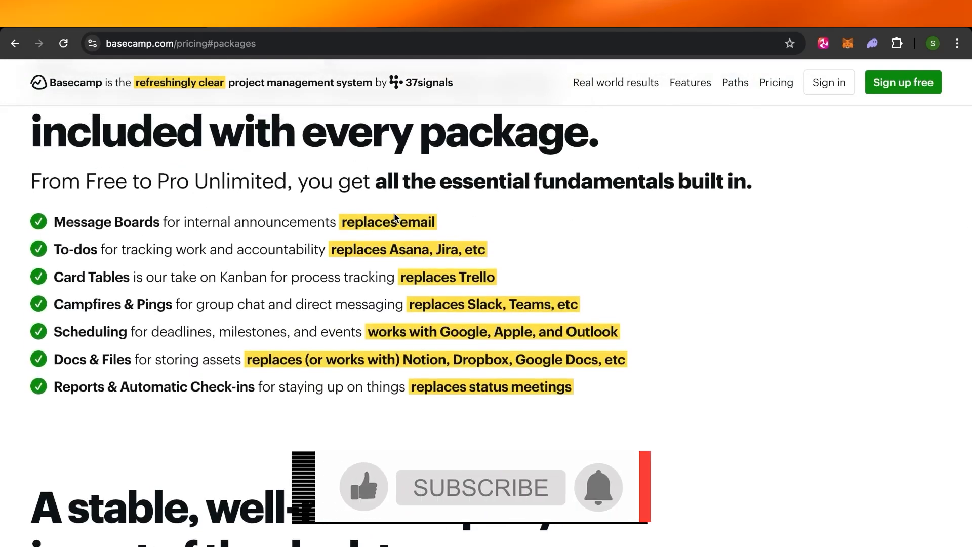
scroll(395, 218, down, 2)
scroll(395, 218, down, 15)
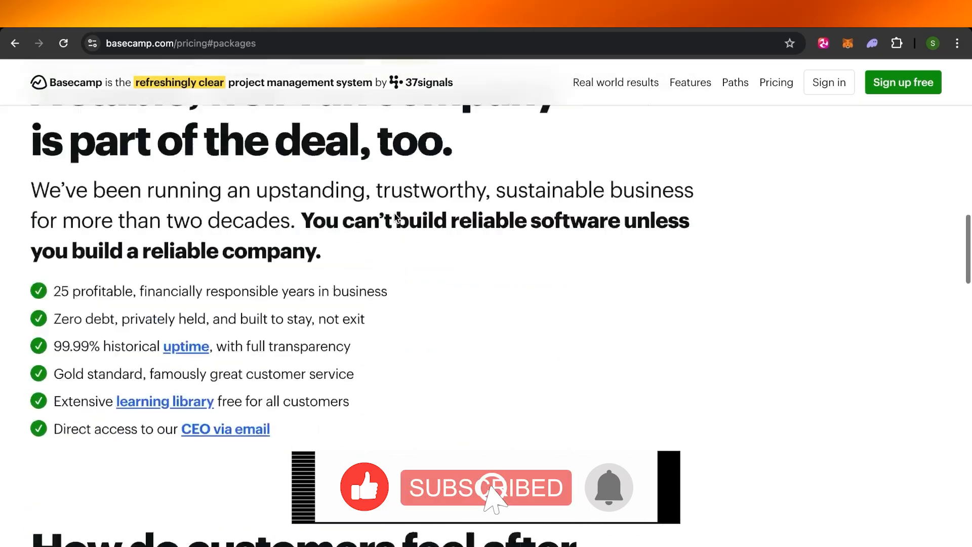
scroll(395, 218, up, 12)
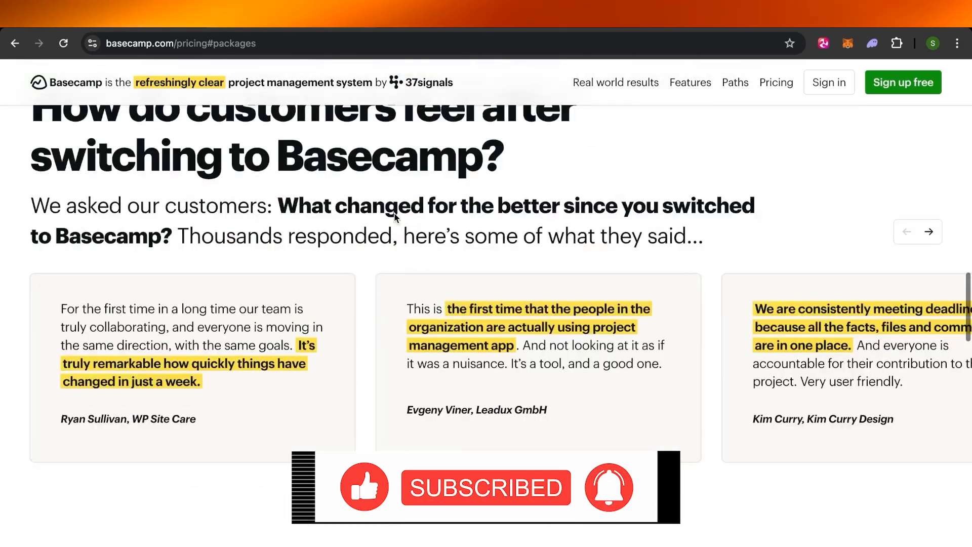